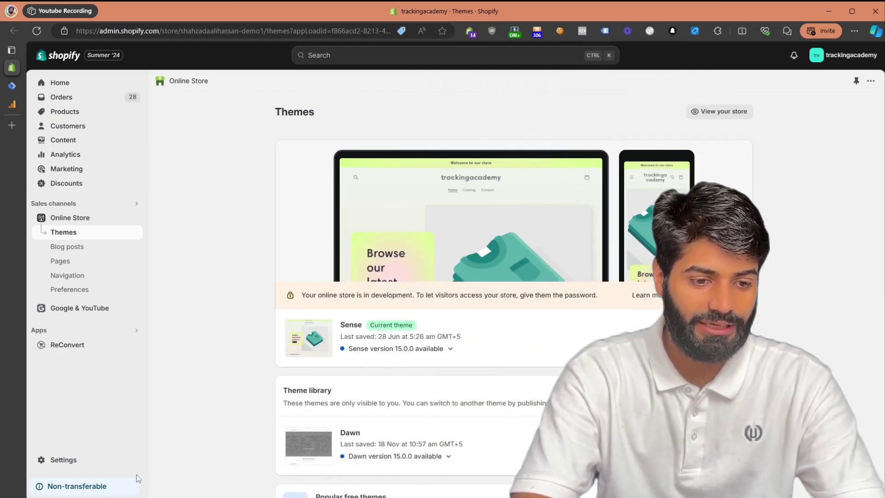
# - Open the Shopify store's General settings page from the admin sidebar
pyautogui.click(92, 461)
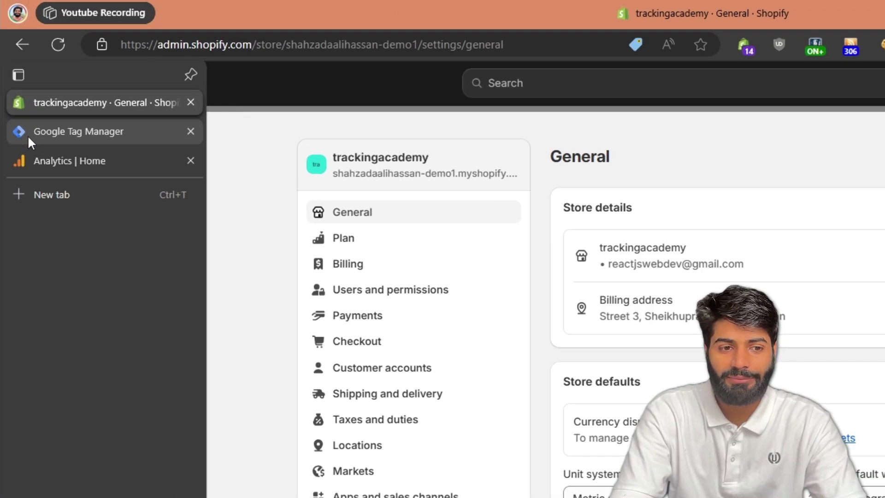
# - Create a Web container named after the store's myshopify domain and open its Default Workspace
pyautogui.click(16, 81)
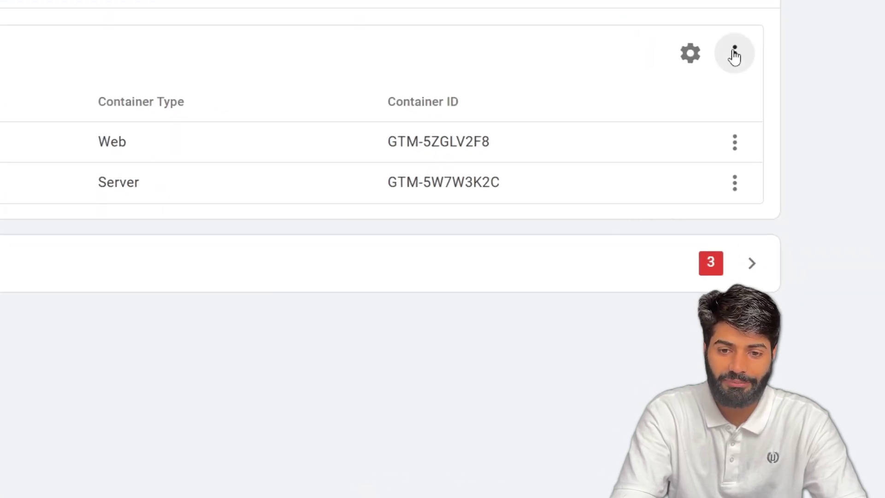
pyautogui.click(733, 52)
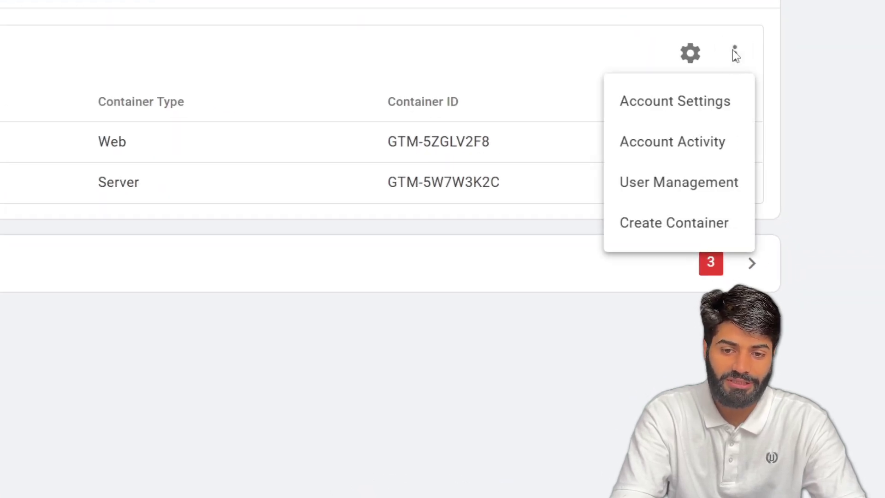
pyautogui.click(669, 230)
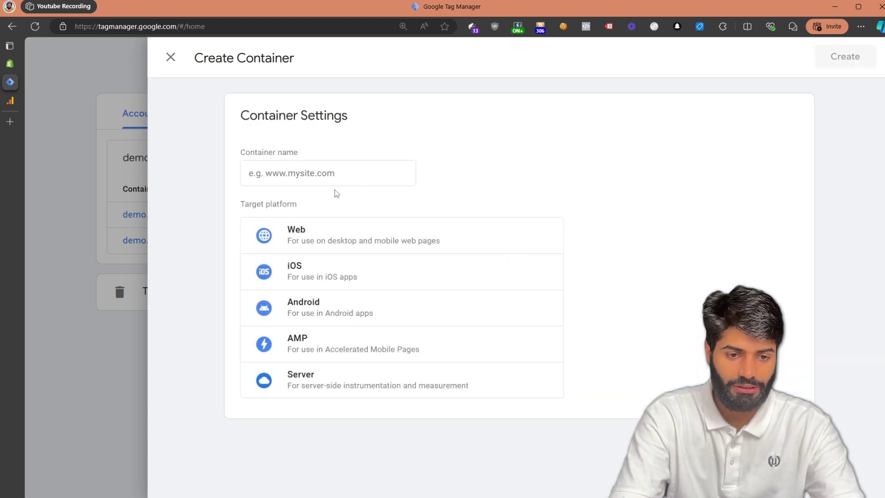
pyautogui.click(339, 175)
pyautogui.press('super+v')
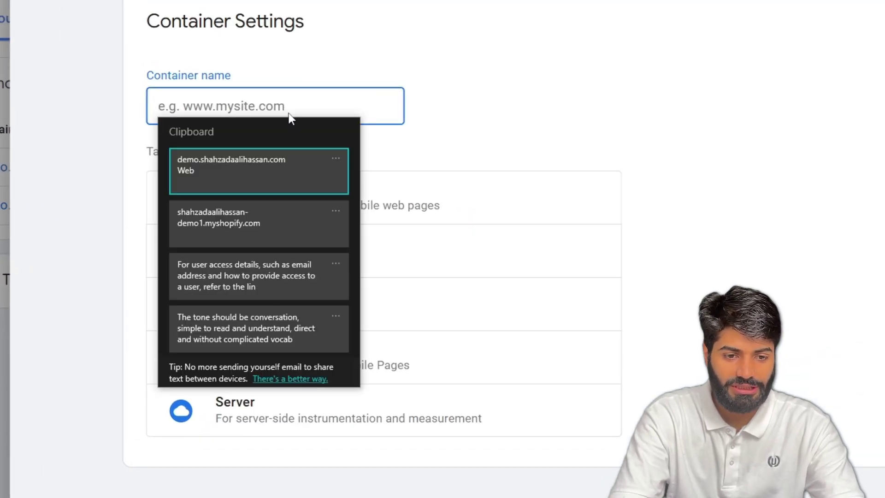
pyautogui.click(259, 172)
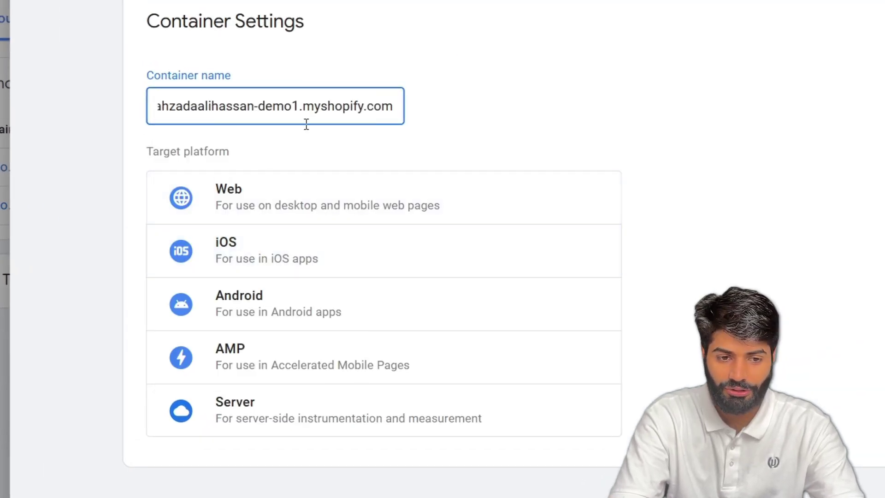
pyautogui.click(268, 194)
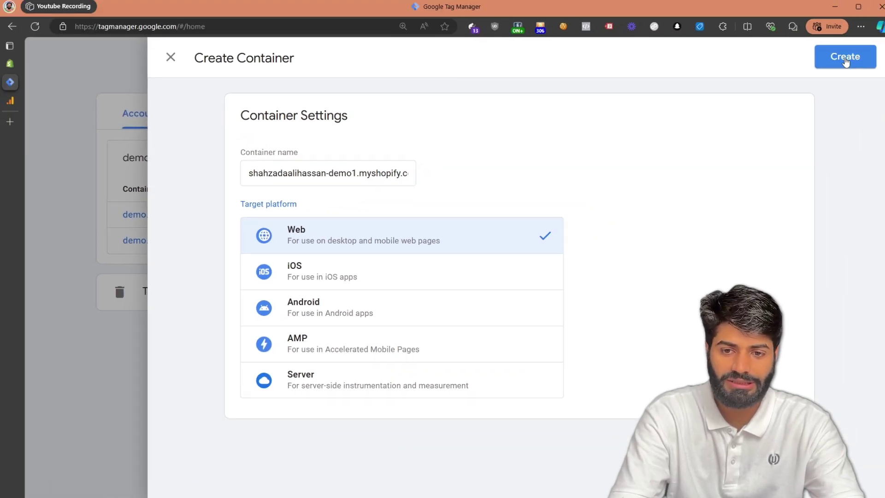
pyautogui.click(844, 59)
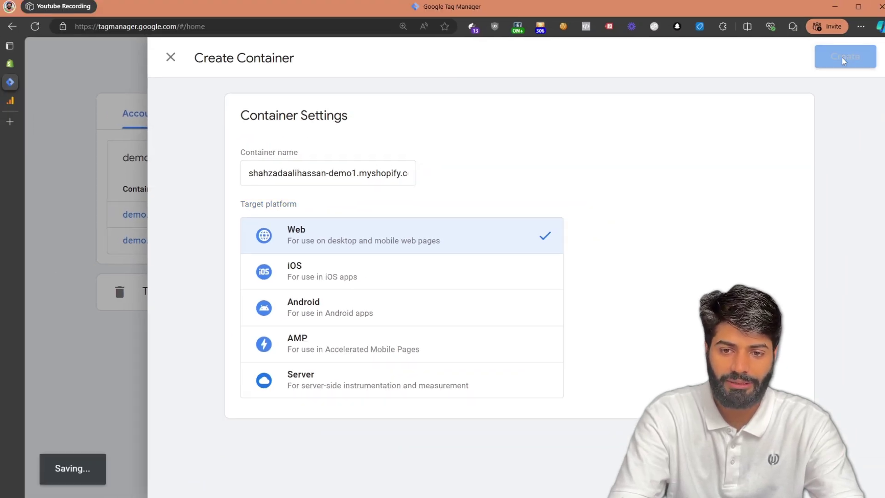
pyautogui.click(674, 142)
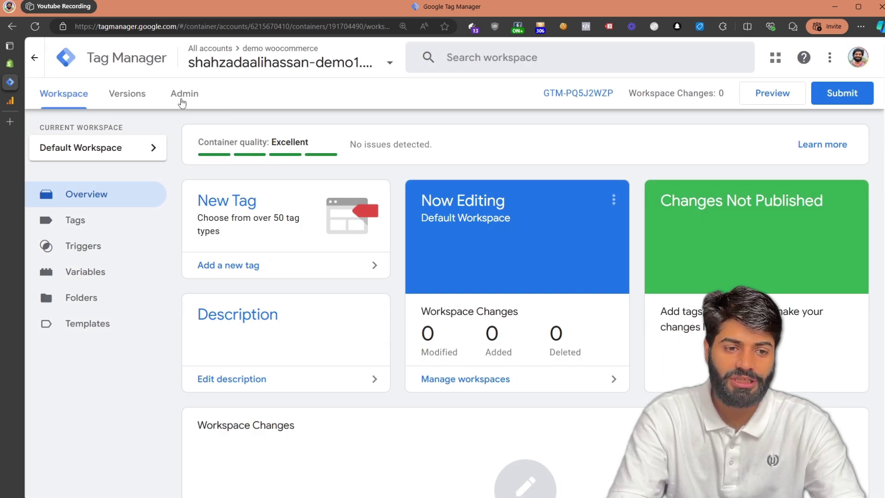
# - View the container's User Management permissions and highlight the account's Publish access
pyautogui.click(183, 99)
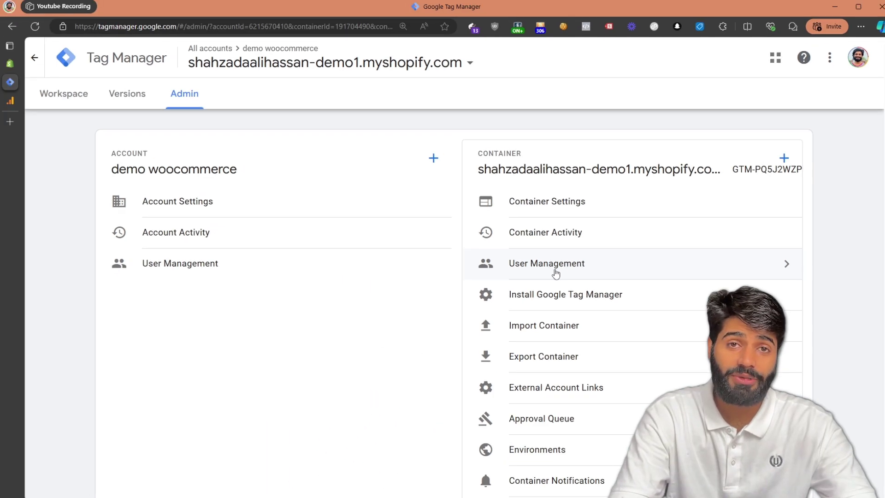
pyautogui.click(556, 273)
pyautogui.doubleClick(554, 159)
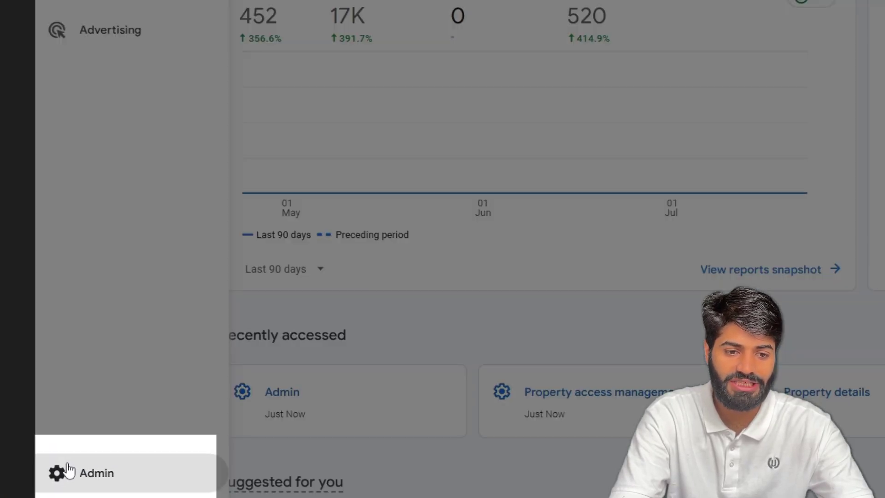
# - Review the users' roles in Analytics Property access management, then return to Tag Manager
pyautogui.click(46, 478)
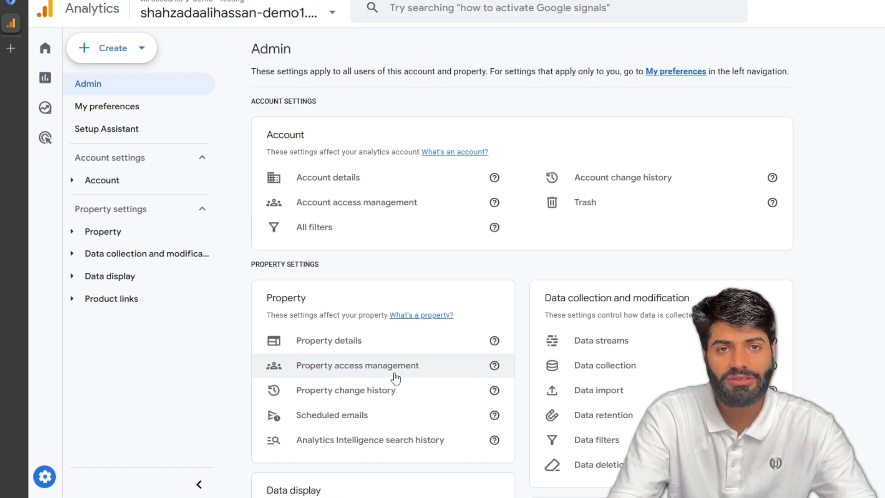
pyautogui.click(515, 343)
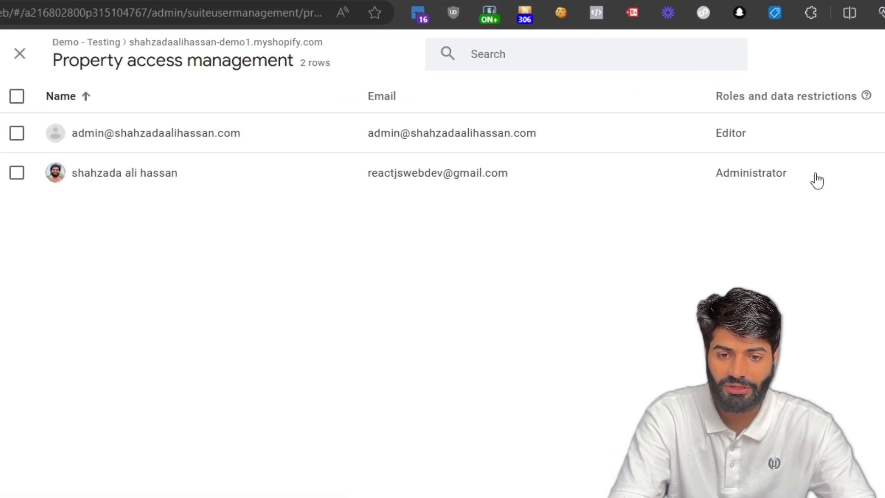
pyautogui.click(715, 186)
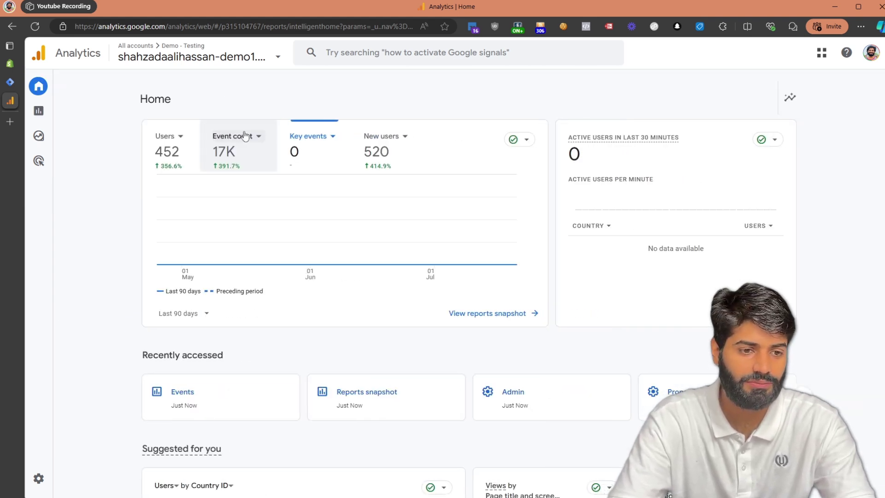
pyautogui.click(7, 85)
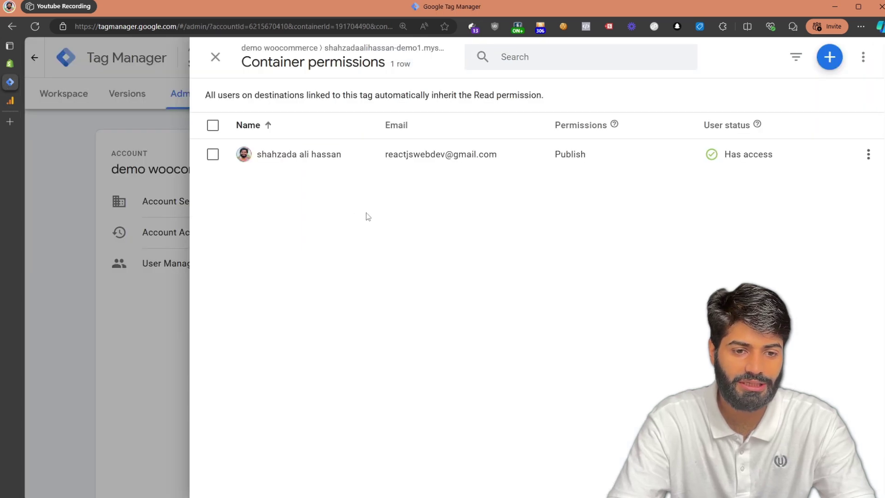
# - Copy the head install snippet's JavaScript without its script tags and go back to Shopify
pyautogui.click(63, 261)
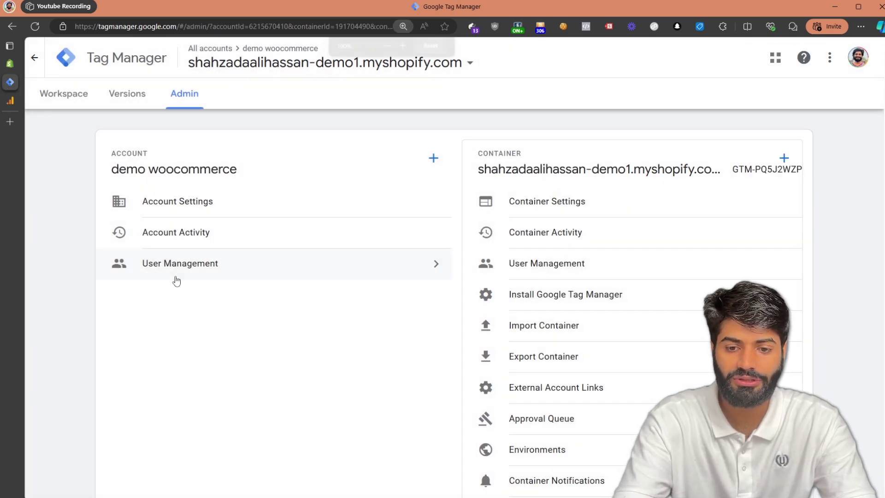
pyautogui.hotkey('ctrl', '-')
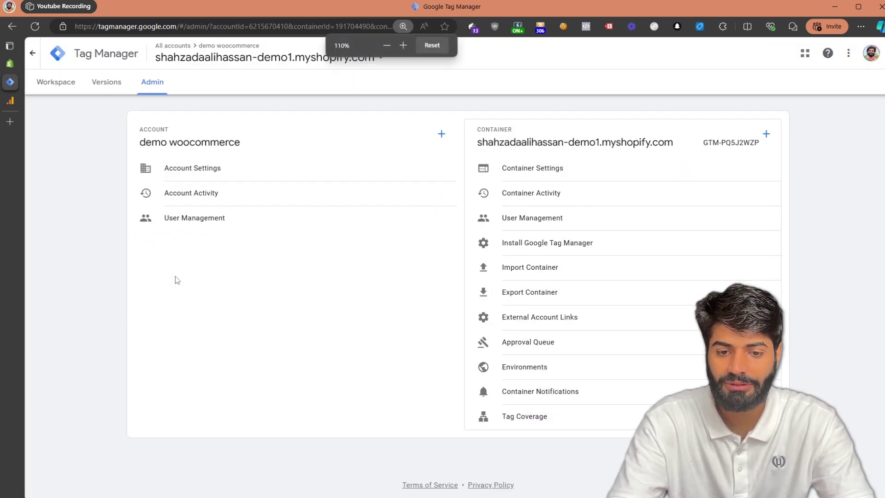
pyautogui.hotkey('ctrl', '+')
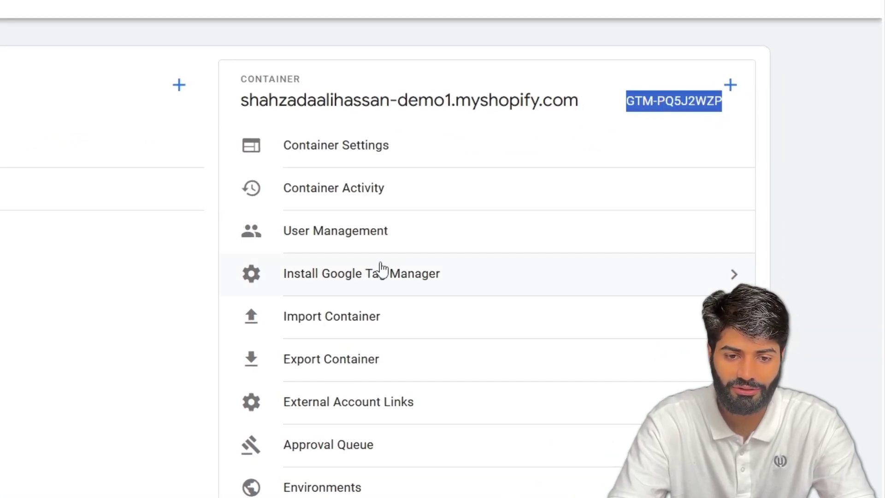
pyautogui.tripleClick(347, 282)
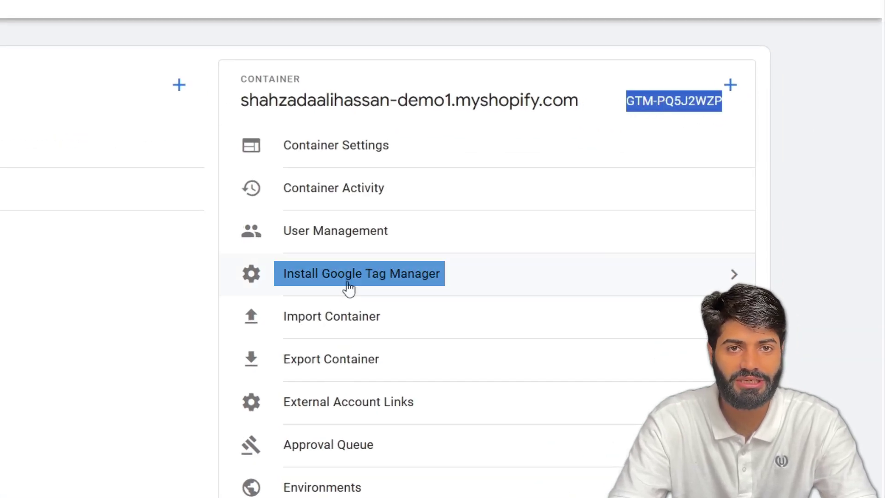
pyautogui.click(350, 289)
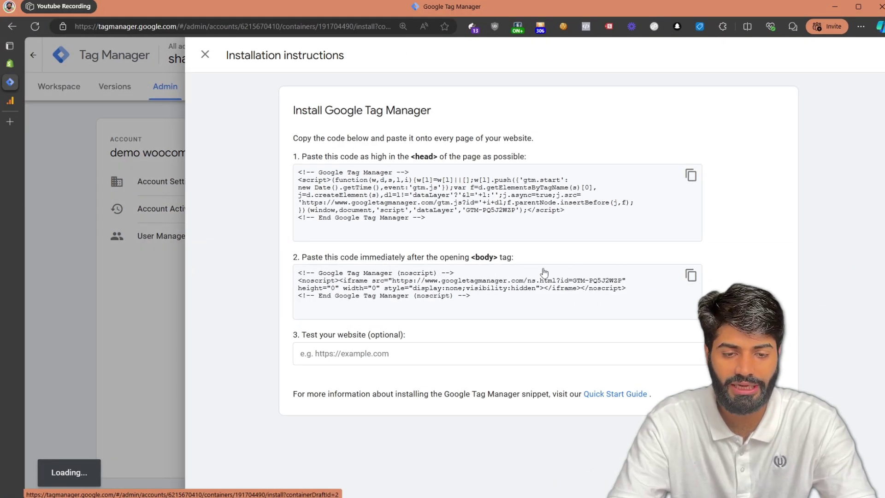
pyautogui.hotkey('ctrl', '+')
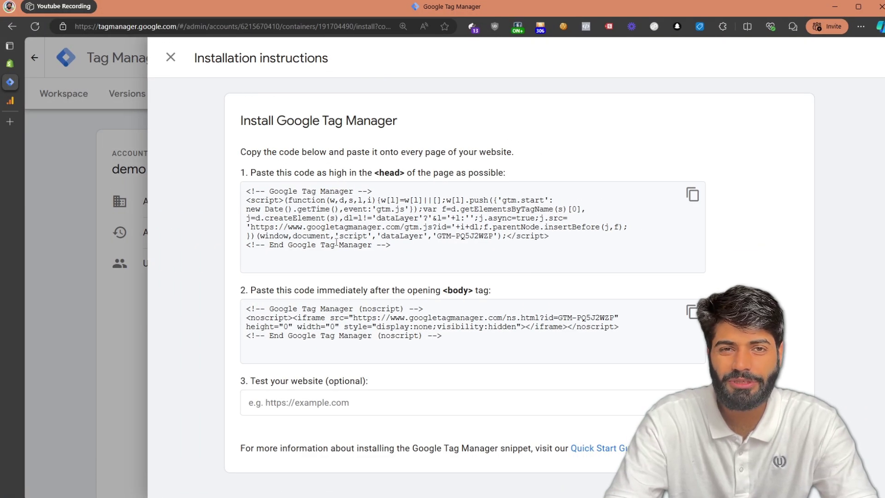
pyautogui.moveTo(569, 238); pyautogui.dragTo(158, 160)
pyautogui.hotkey('ctrl', 'c')
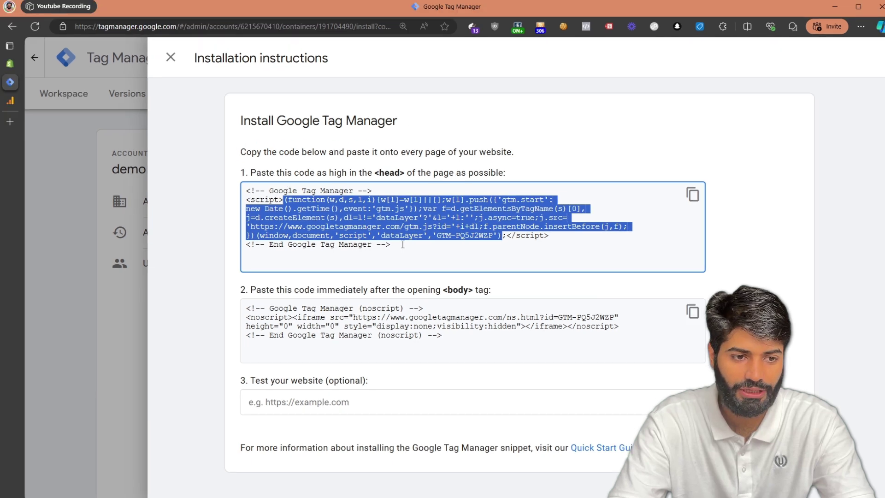
pyautogui.click(9, 67)
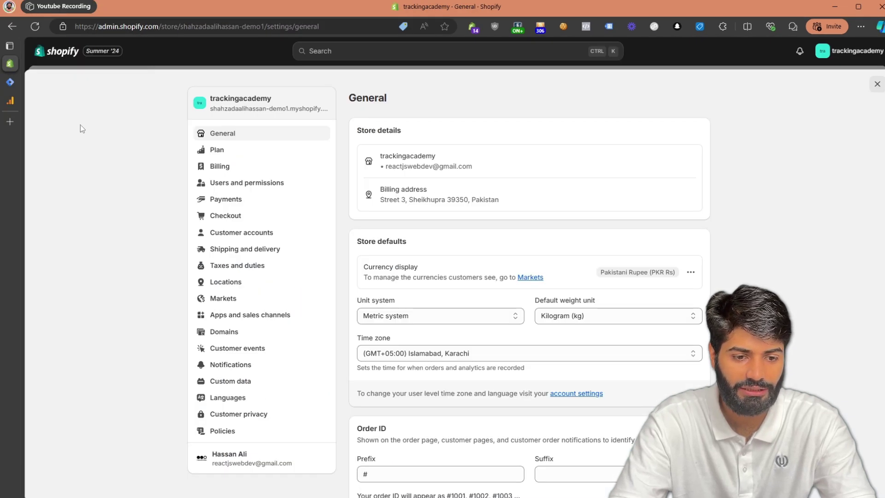
# - Add a custom pixel named 'dataLayer Code for GTM' under Customer events
pyautogui.click(256, 350)
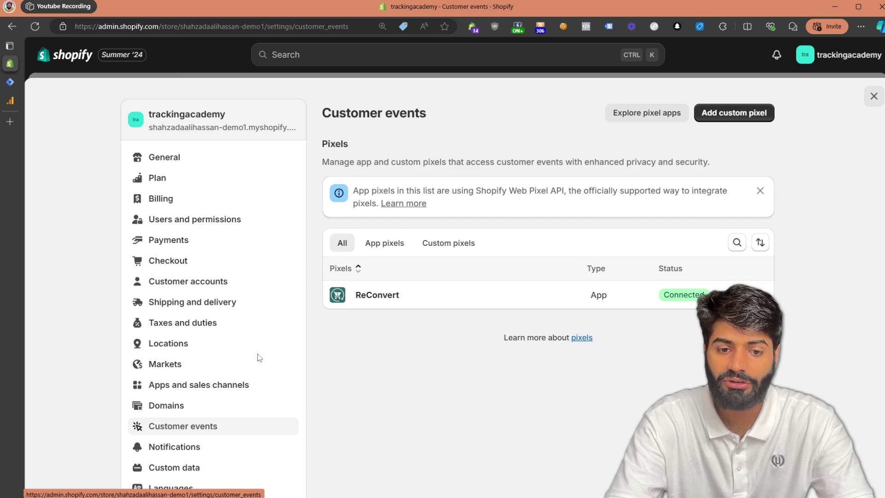
pyautogui.click(742, 114)
pyautogui.click(452, 282)
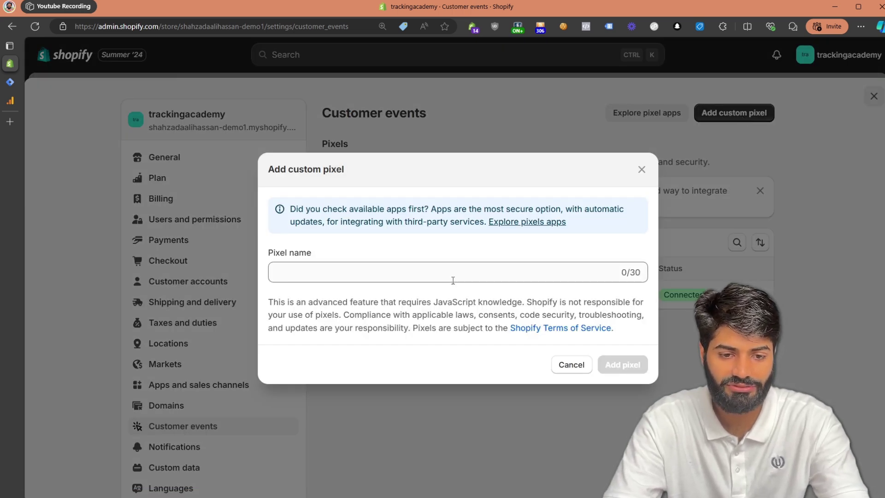
pyautogui.write('dataLayer Code for GTM')
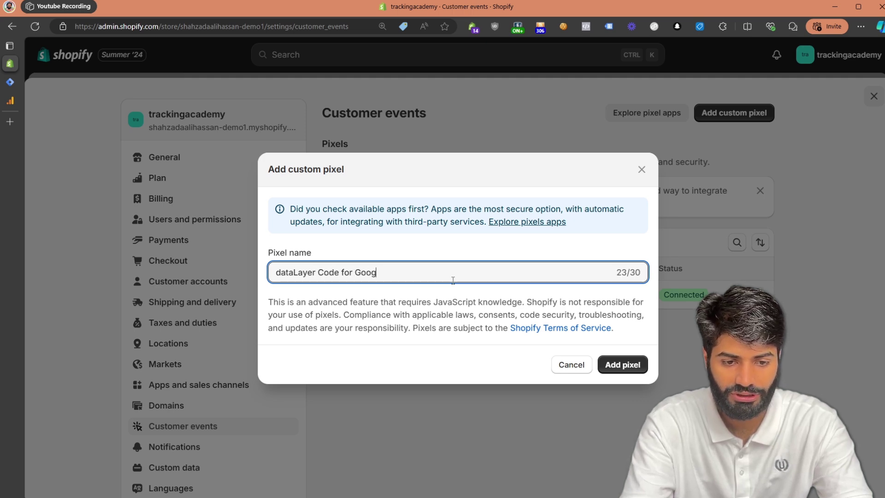
pyautogui.click(632, 365)
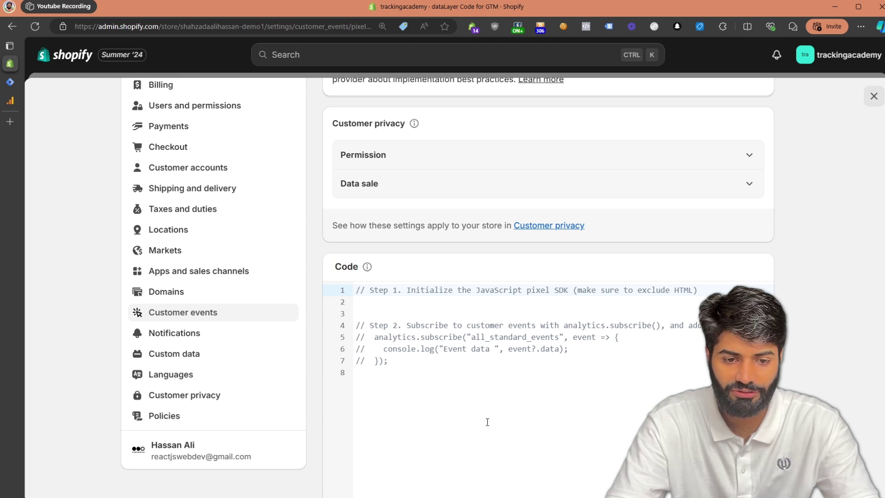
# - Paste the GTM snippet as the pixel code, allow it without consent, data not a sale
pyautogui.hotkey('ctrl', 'a')
pyautogui.hotkey('ctrl', 'v')
pyautogui.scroll(3, 487, 421)
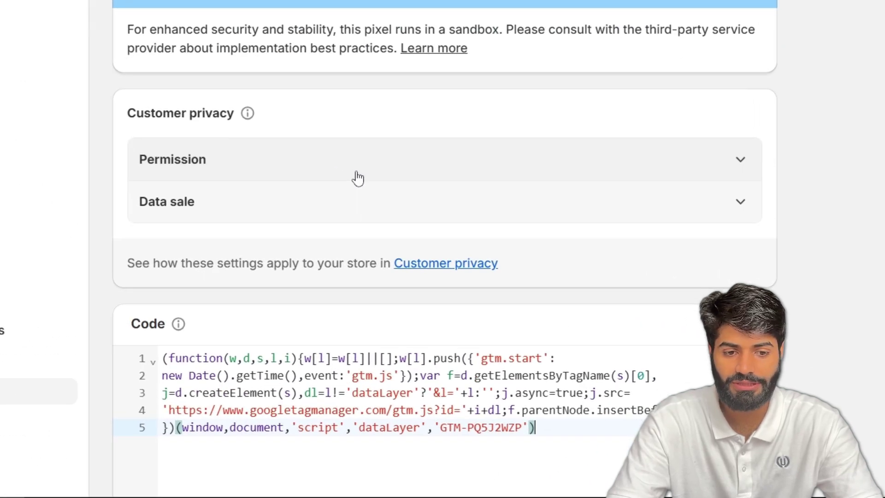
pyautogui.click(489, 281)
pyautogui.click(203, 341)
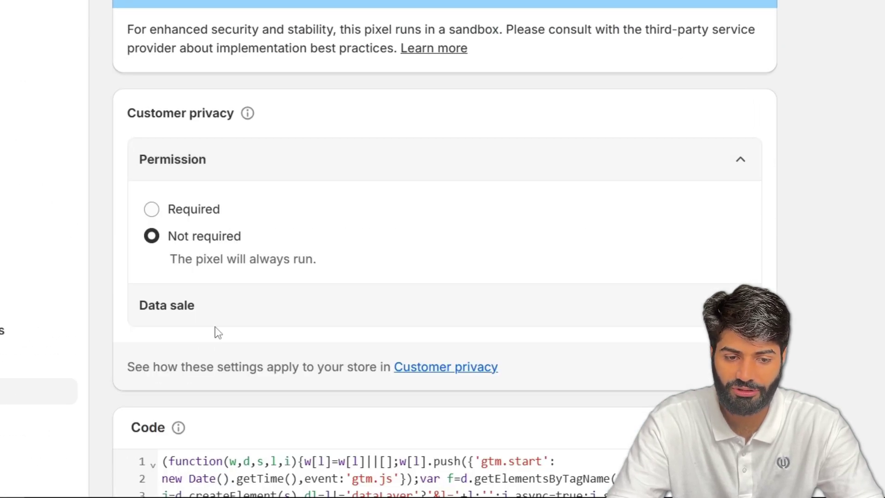
pyautogui.click(265, 311)
pyautogui.click(218, 430)
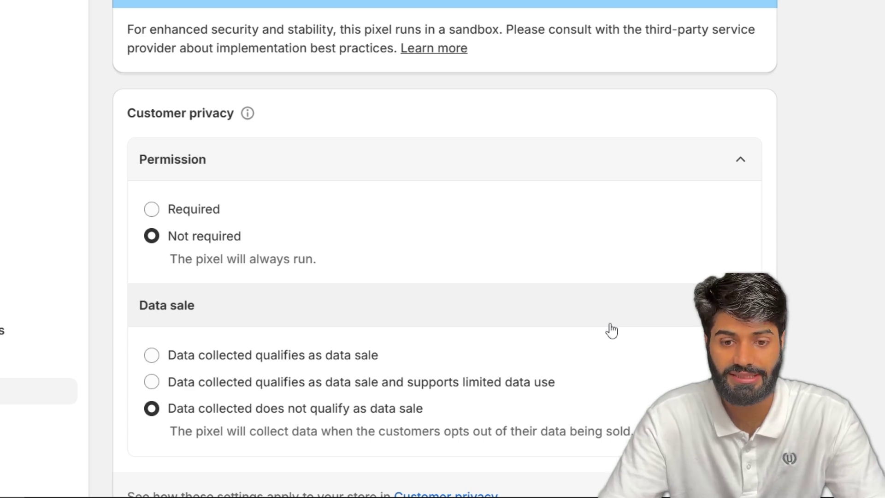
pyautogui.scroll(-8, 612, 330)
pyautogui.scroll(-4, 613, 328)
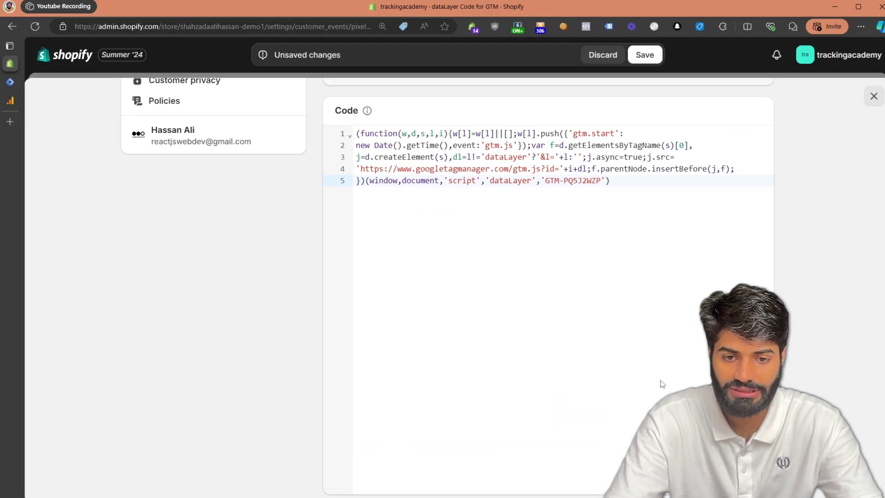
pyautogui.scroll(10, 612, 325)
# - Save the custom pixel and connect it to the store
pyautogui.click(644, 56)
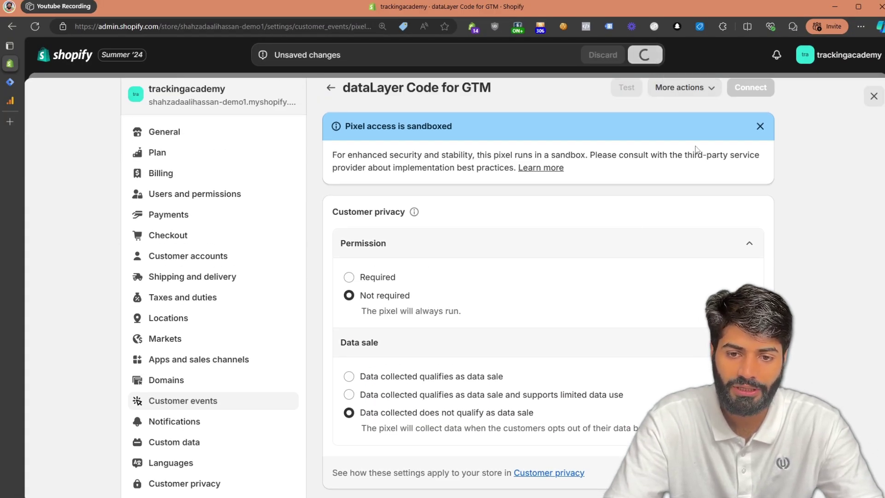
pyautogui.click(751, 115)
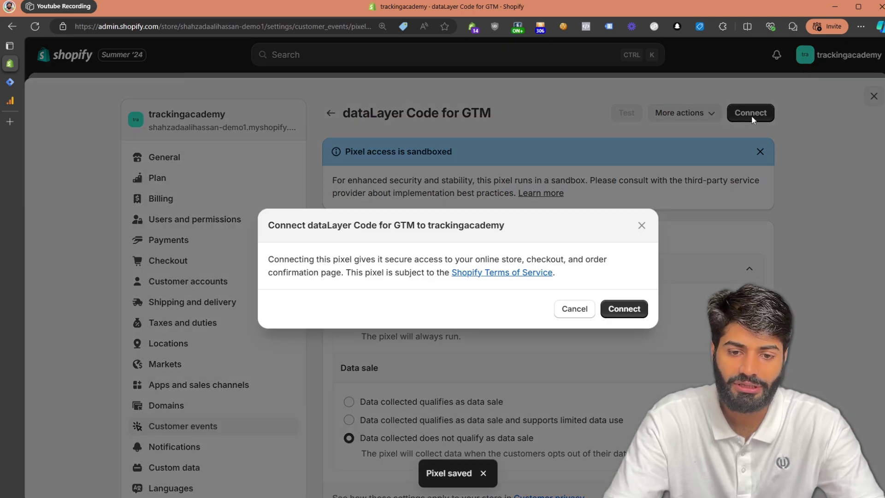
pyautogui.click(626, 306)
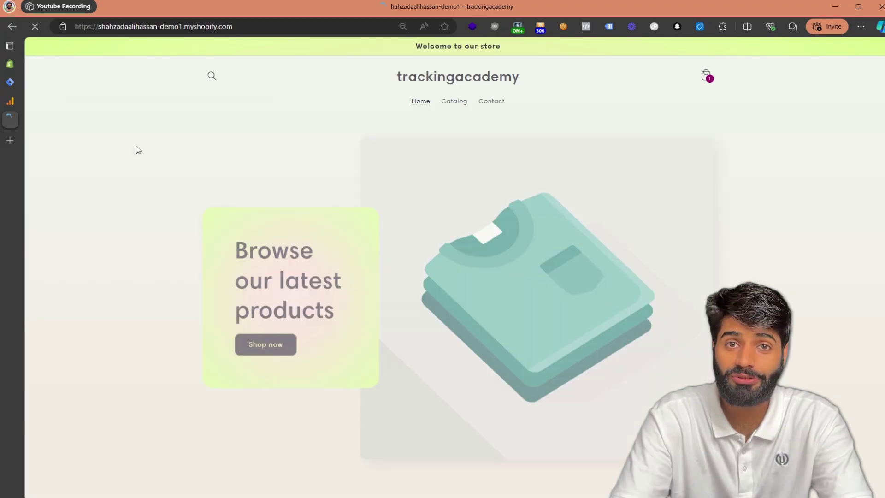
# - Inspect the storefront and search Elements for 'GTM-' to find the snippet in the web-pixel iframe
pyautogui.rightClick(137, 148)
pyautogui.click(195, 413)
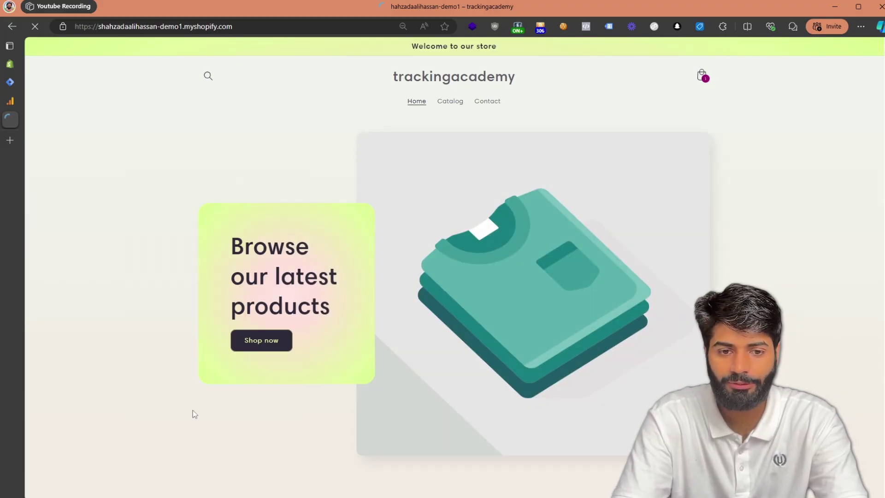
pyautogui.hotkey('ctrl', '0')
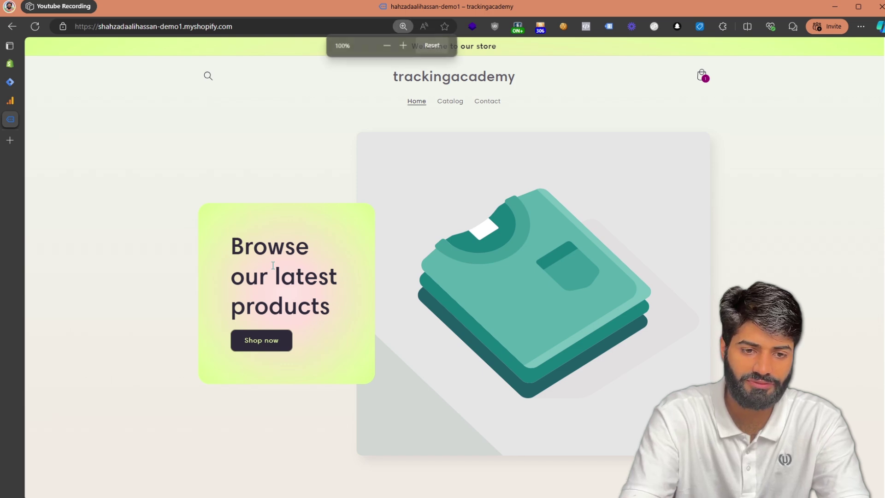
pyautogui.hotkey('ctrl', 'f')
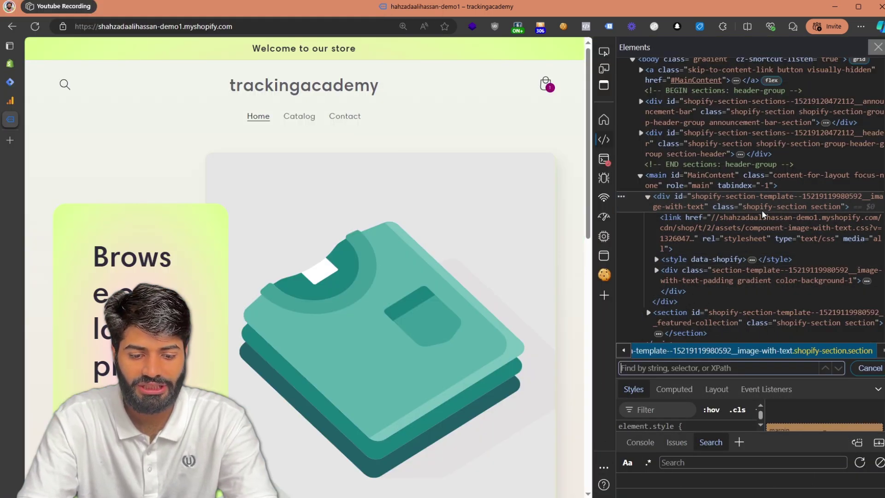
pyautogui.write('GTM-')
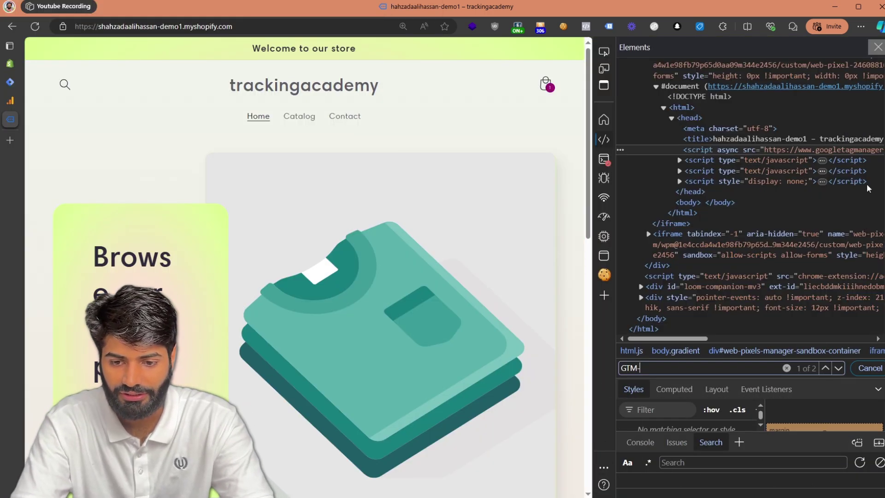
pyautogui.click(839, 368)
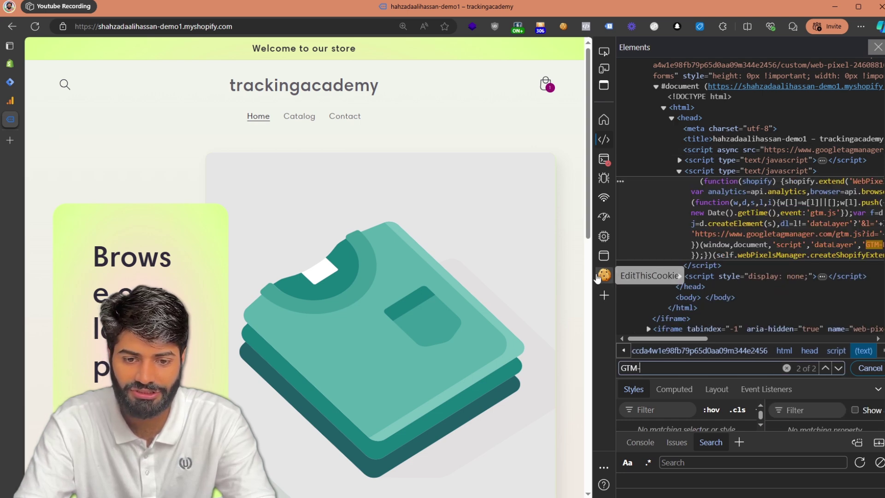
pyautogui.moveTo(593, 279); pyautogui.dragTo(377, 289)
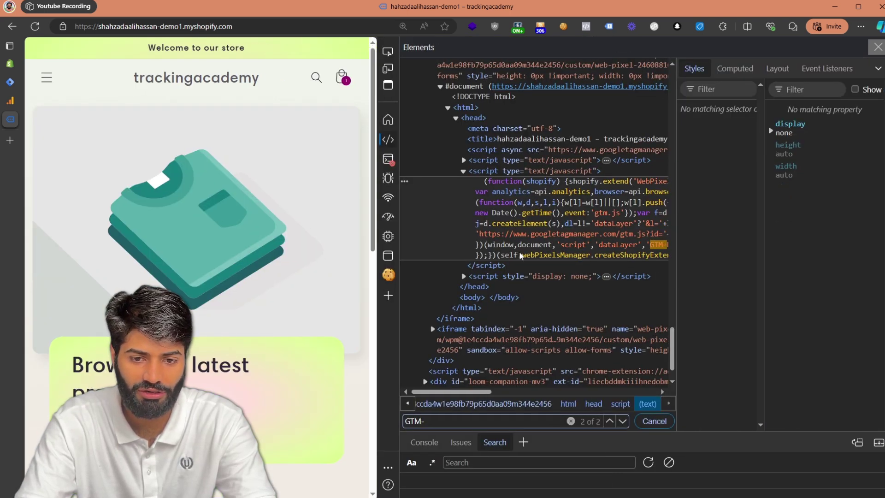
pyautogui.scroll(2, 484, 231)
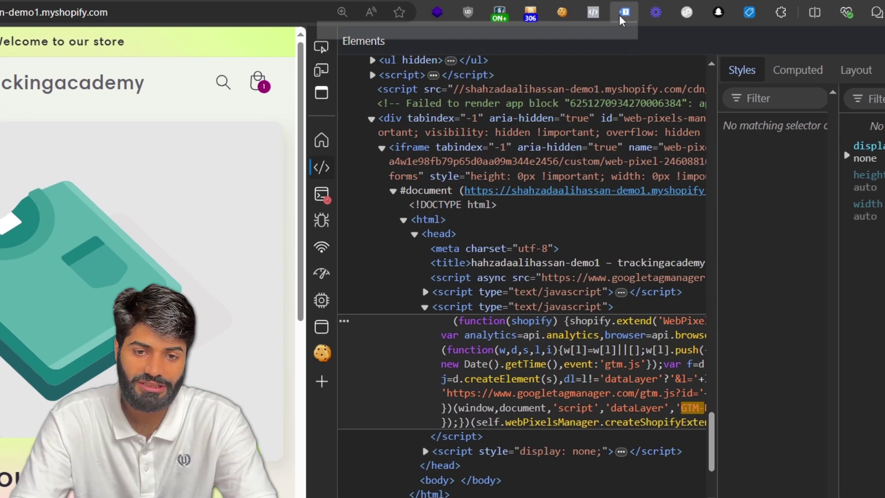
pyautogui.click(608, 26)
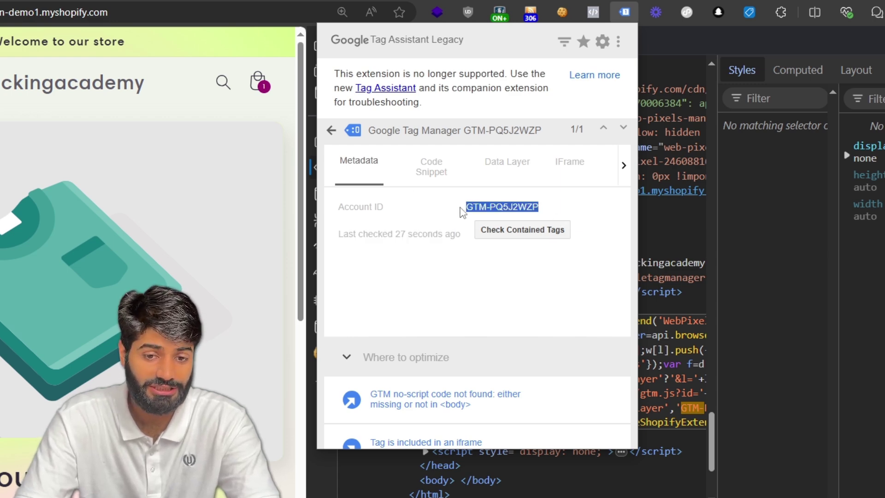
pyautogui.click(665, 244)
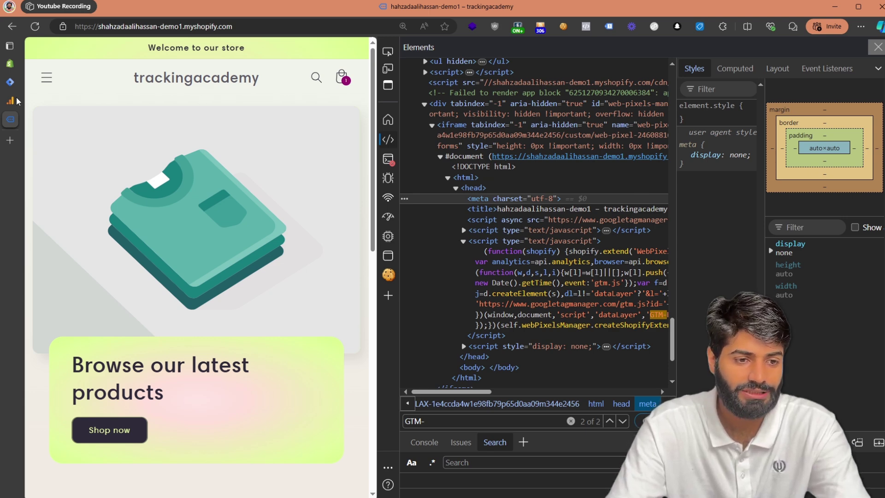
# - Create a new Untitled Tag from the Default Workspace's Tags list, leaving triggering unset
pyautogui.moveTo(14, 102)
pyautogui.click(14, 81)
pyautogui.click(55, 182)
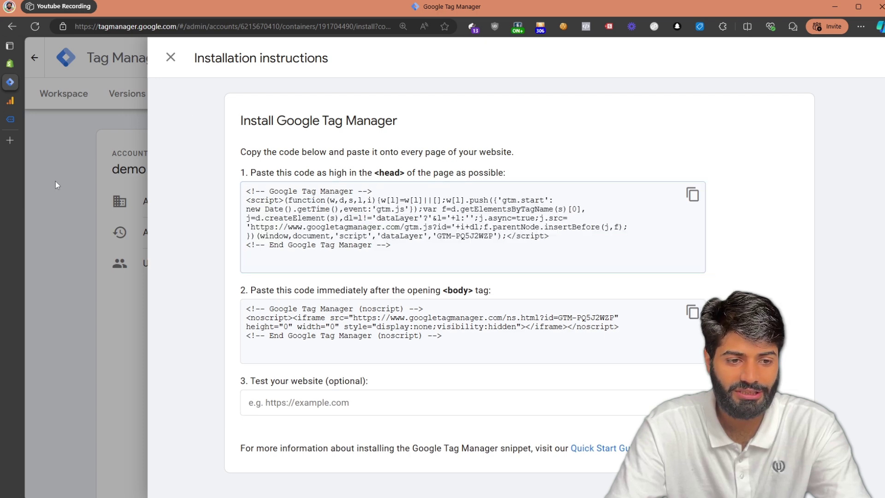
pyautogui.click(64, 95)
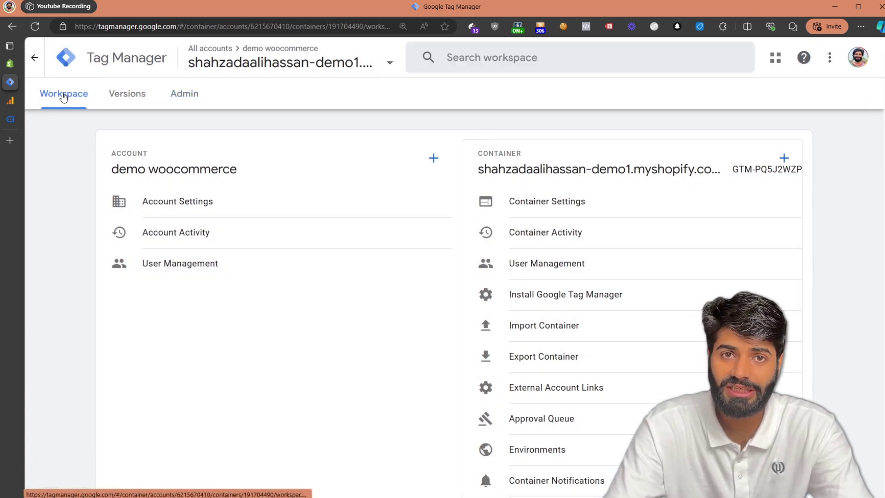
pyautogui.click(64, 96)
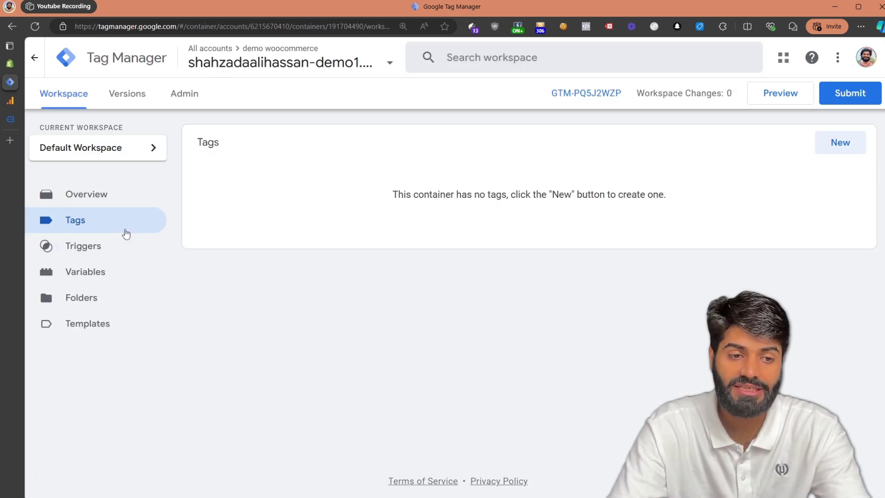
pyautogui.click(843, 151)
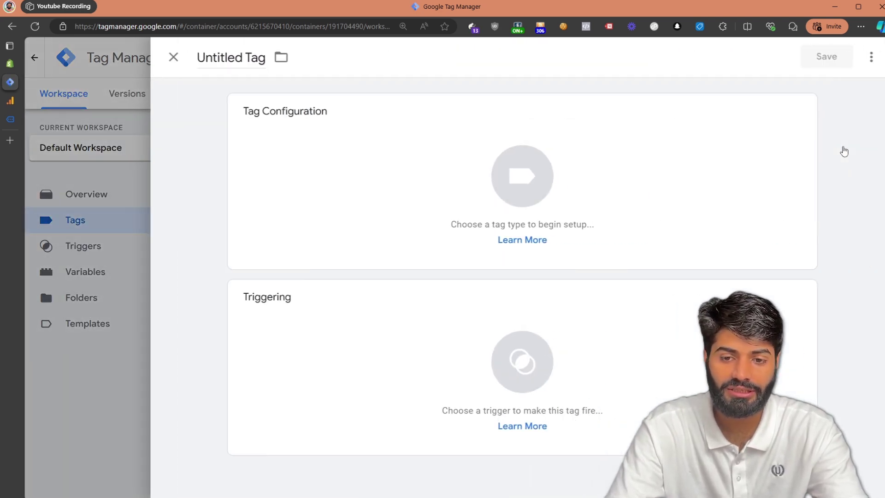
pyautogui.click(670, 329)
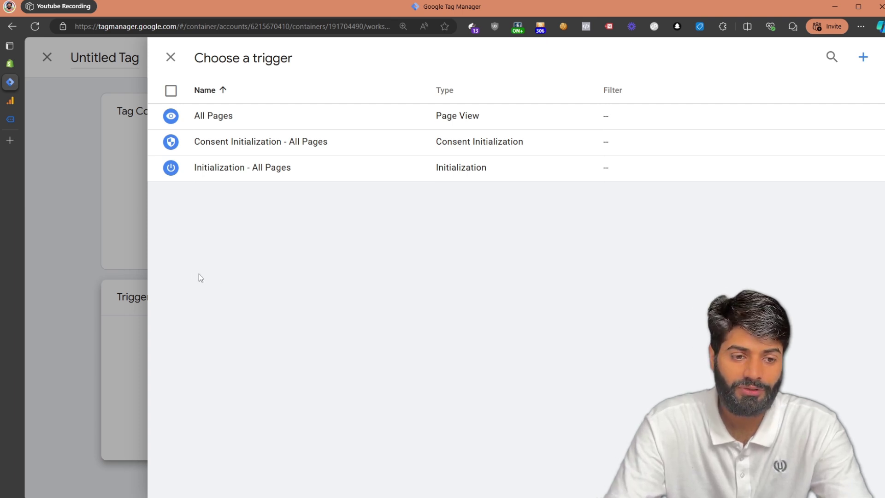
pyautogui.click(110, 275)
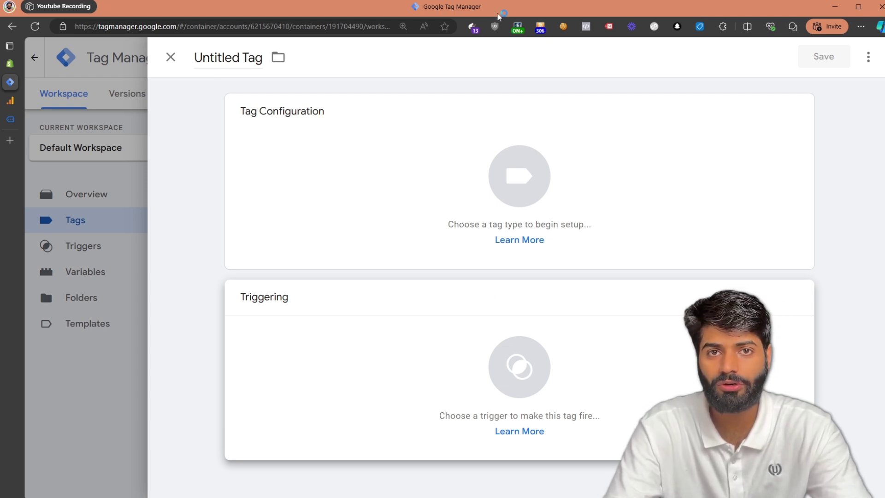
# - Paste the dataLayer event-subscription script below the GTM snippet and save the pixel
pyautogui.click(10, 63)
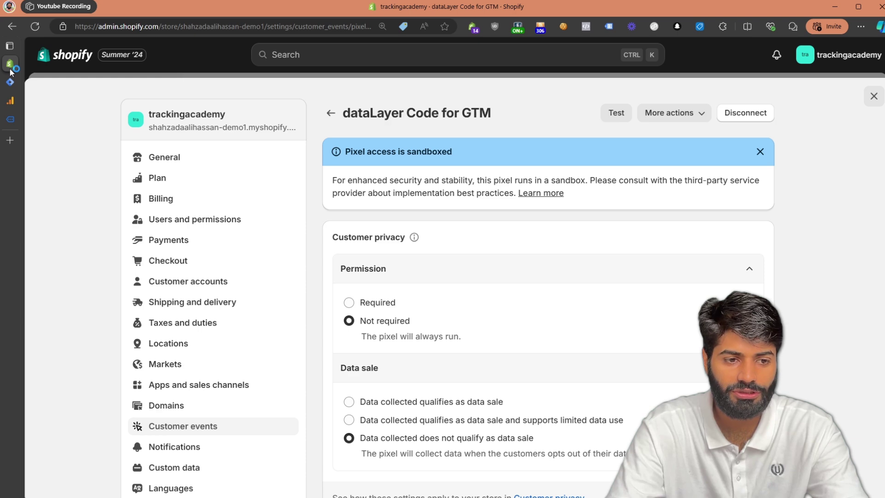
pyautogui.scroll(-5, 455, 268)
pyautogui.scroll(-4, 456, 271)
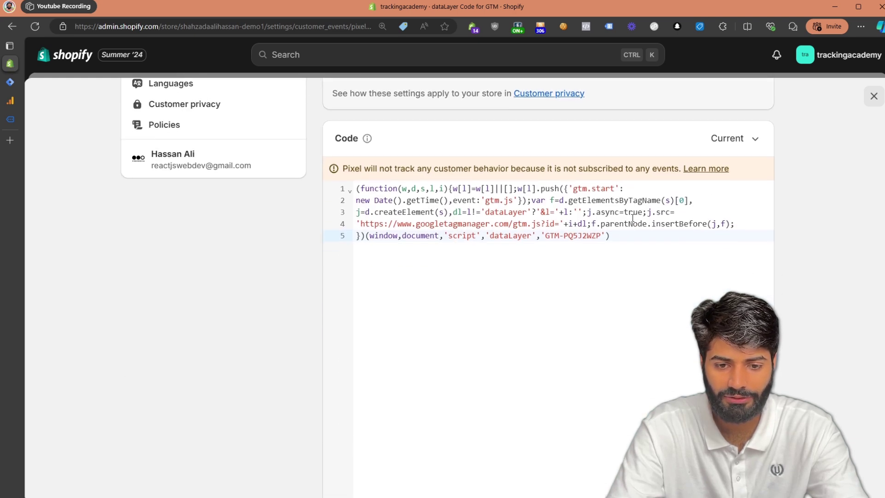
pyautogui.click(651, 230)
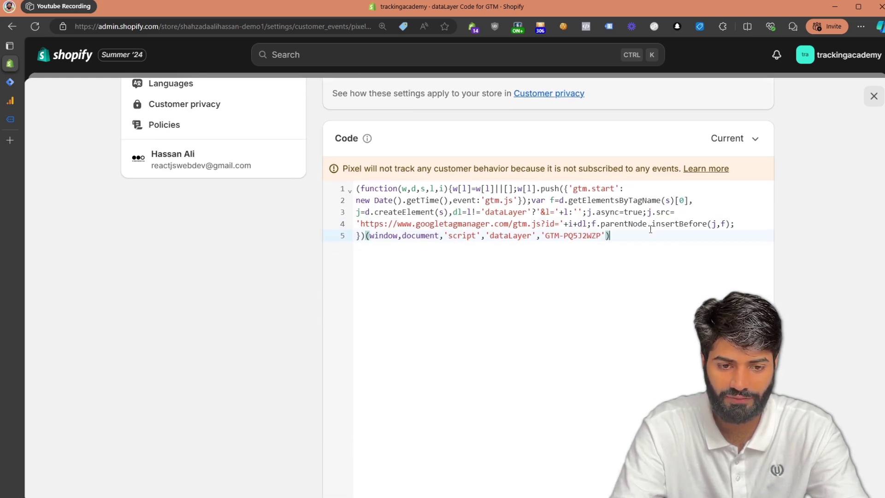
pyautogui.press('Return')
pyautogui.press('Return')
pyautogui.hotkey('ctrl', 'v')
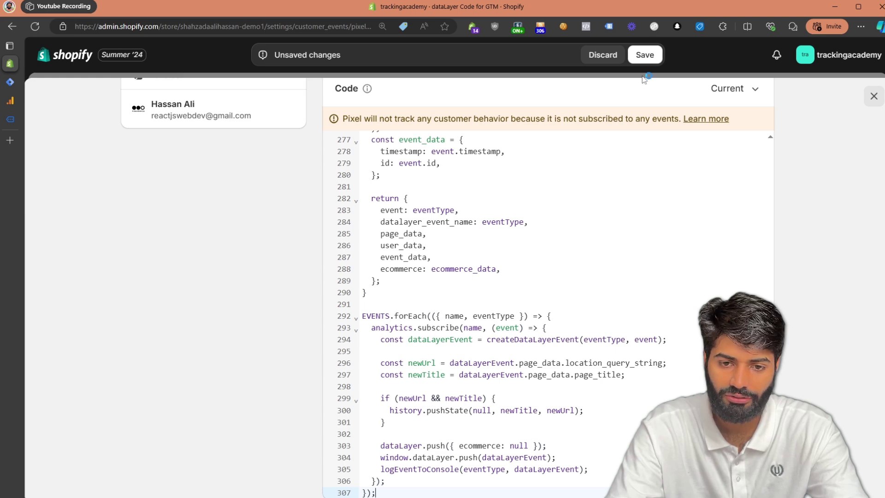
pyautogui.click(646, 58)
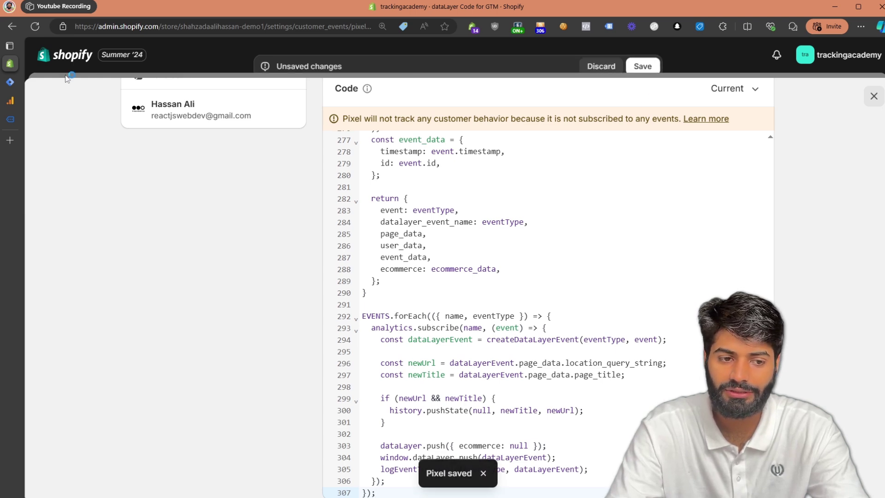
pyautogui.click(10, 119)
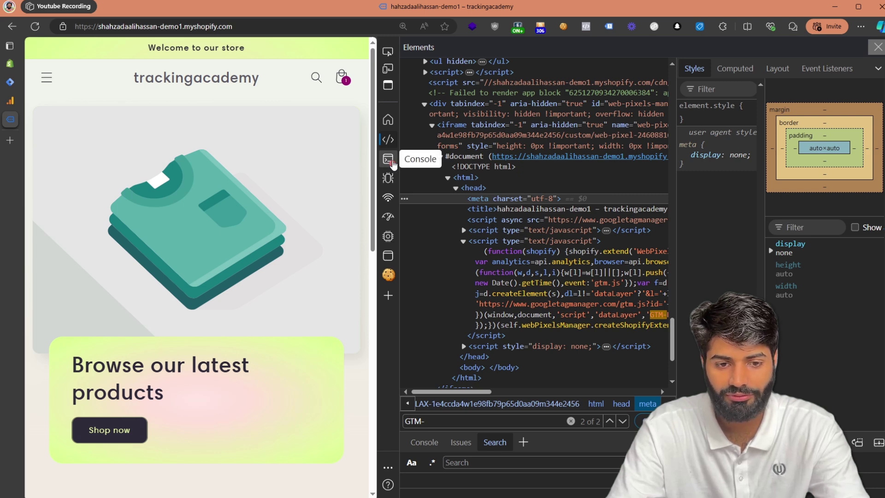
# - Reload the store and expand the console's page_view event_data, page_data and user_data
pyautogui.click(388, 159)
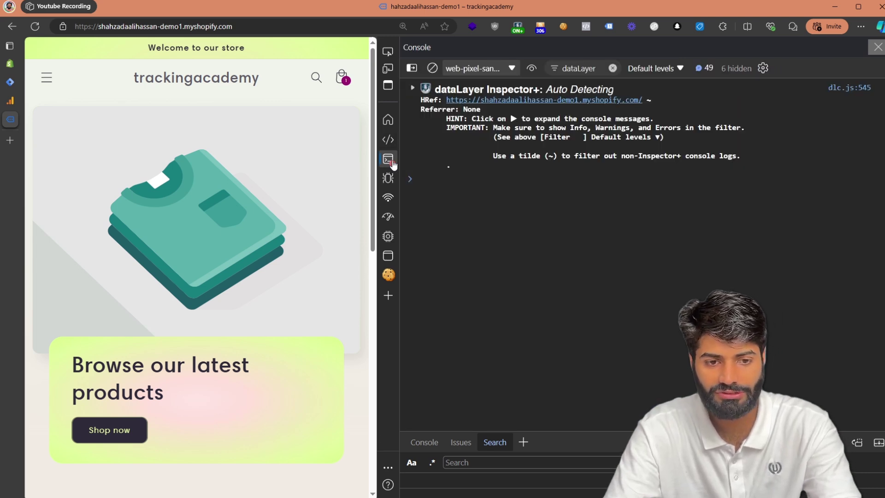
pyautogui.press('F5')
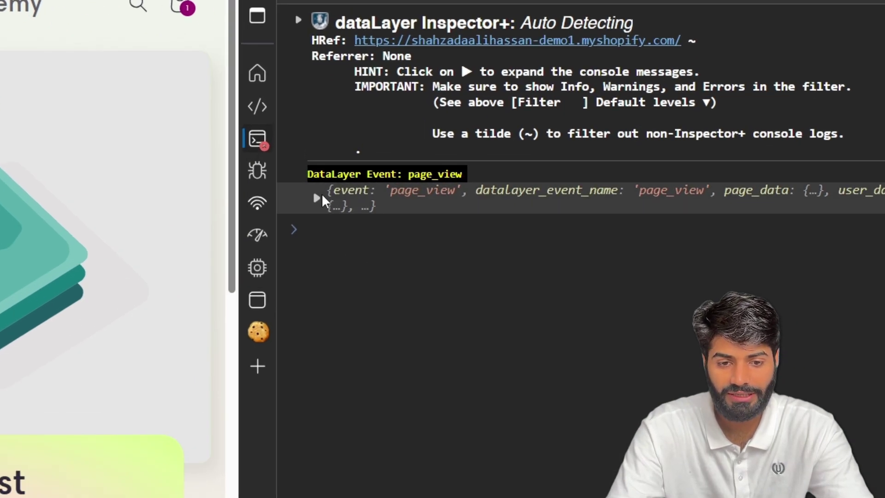
pyautogui.click(317, 198)
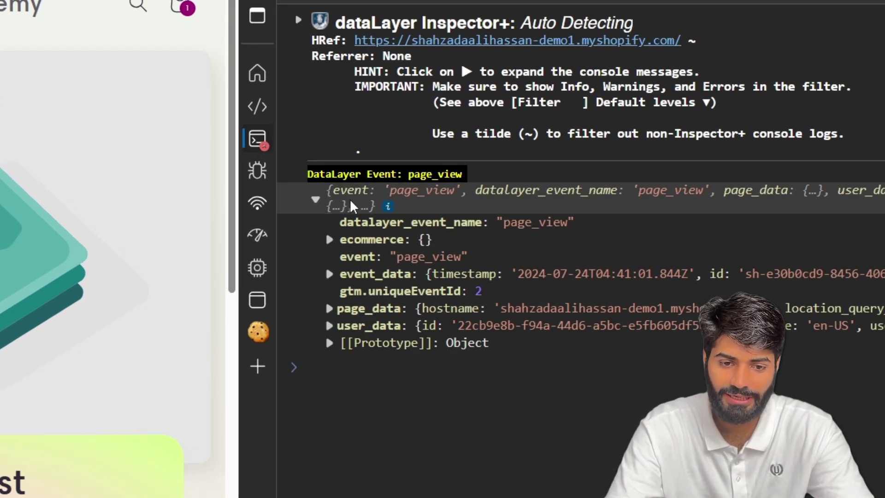
pyautogui.click(329, 274)
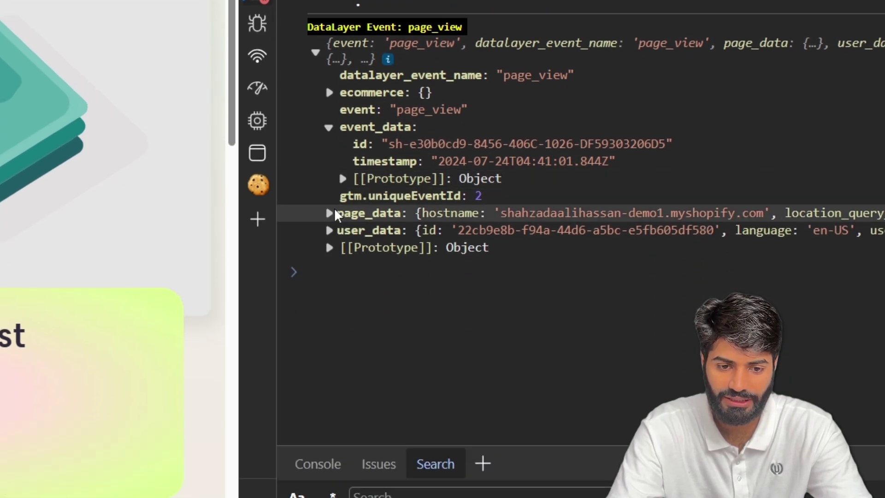
pyautogui.click(329, 214)
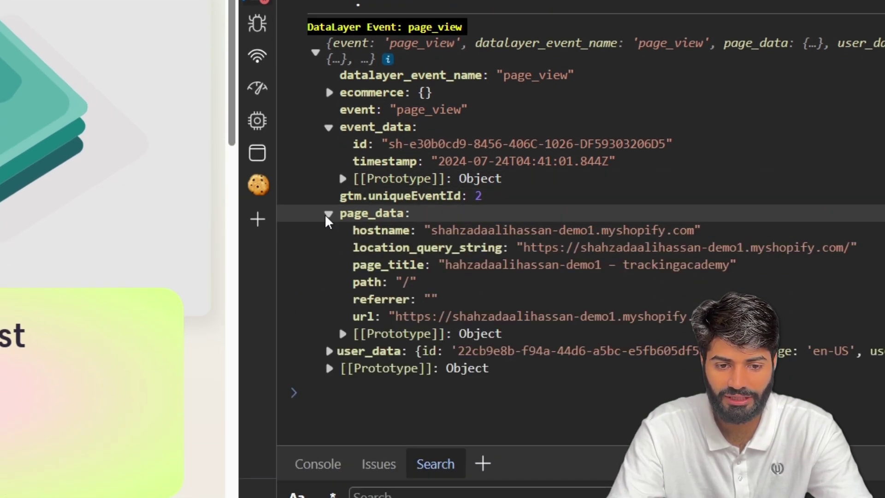
pyautogui.click(328, 349)
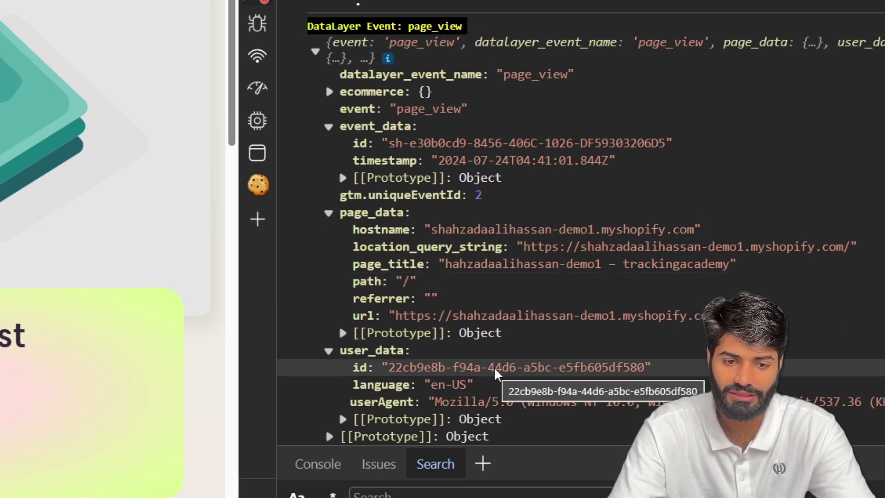
# - Select the 'page_view' event name value in the console output
pyautogui.doubleClick(533, 78)
pyautogui.click(531, 80)
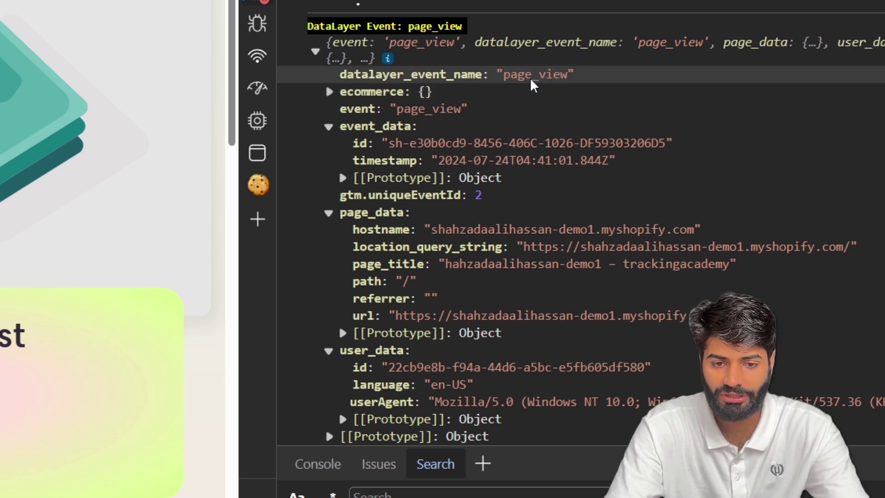
pyautogui.doubleClick(530, 79)
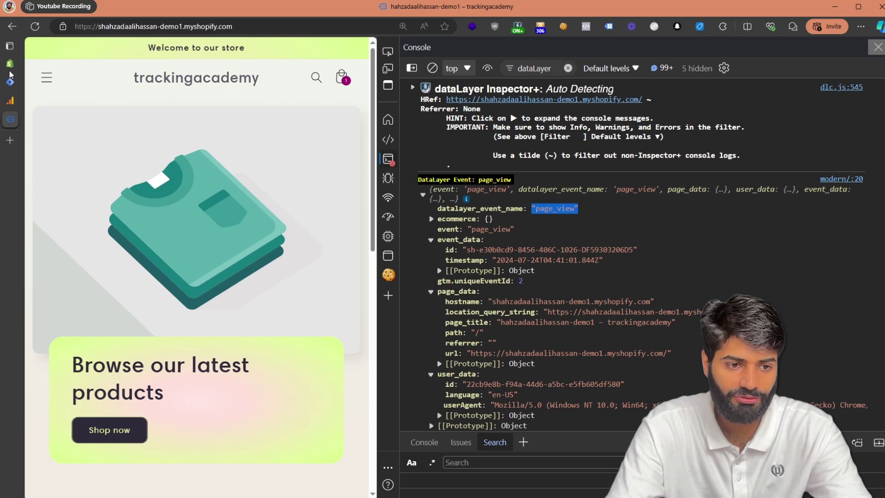
pyautogui.click(9, 82)
# - Start a new trigger for the tag and make it a Custom Event trigger
pyautogui.click(403, 395)
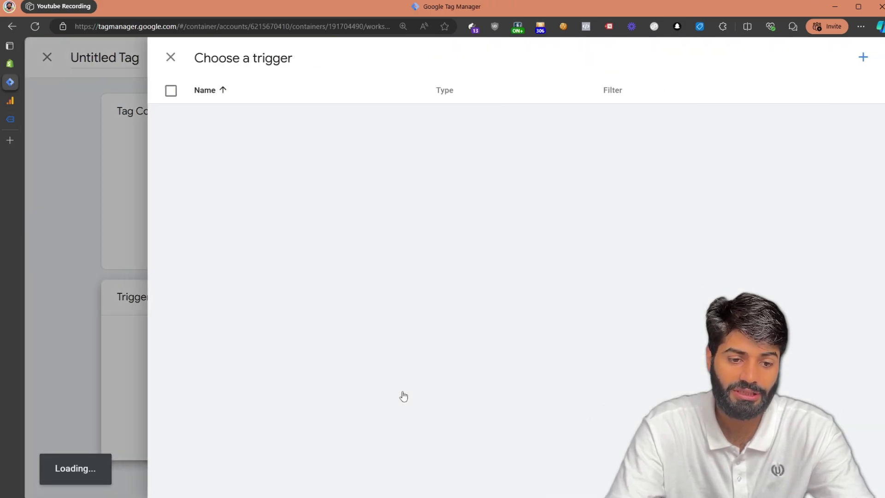
pyautogui.click(865, 59)
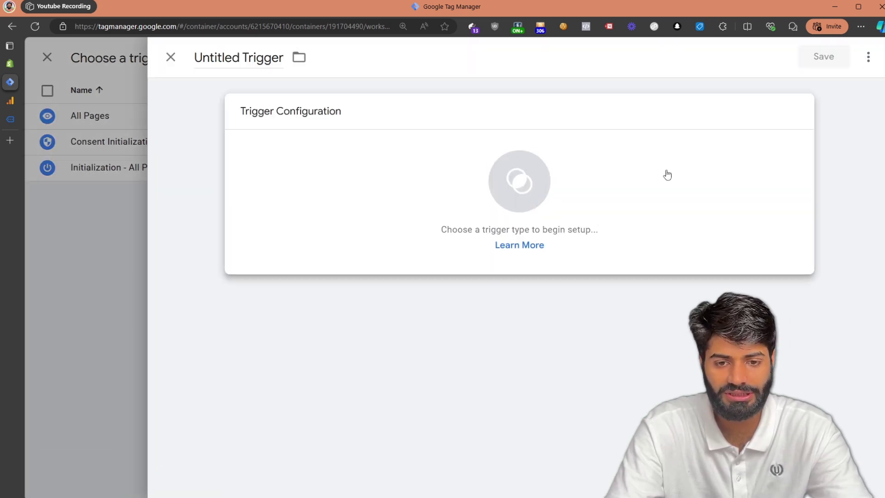
pyautogui.click(666, 174)
pyautogui.scroll(-6, 596, 397)
pyautogui.click(558, 349)
# - Set the event name to page_view, name the trigger 'CE page_view', and save it
pyautogui.click(340, 240)
pyautogui.write('page_view')
pyautogui.hotkey('ctrl', 'a')
pyautogui.hotkey('ctrl', 'c')
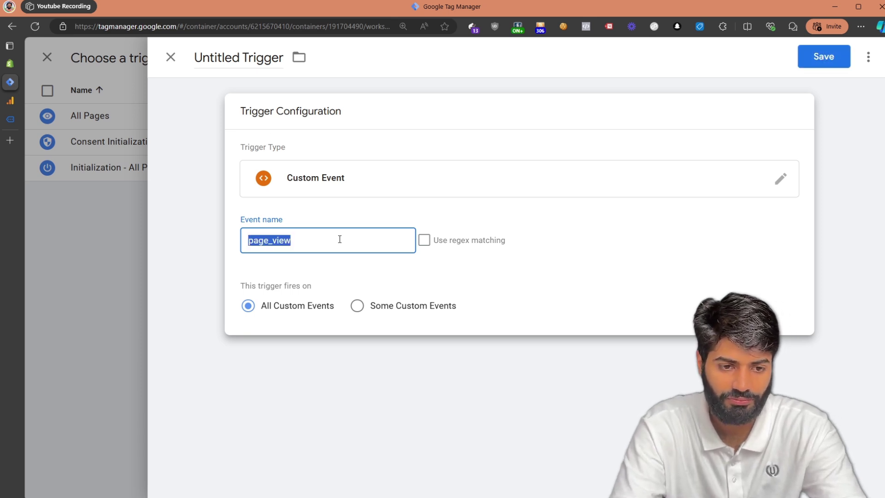
pyautogui.click(236, 58)
pyautogui.write('CE')
pyautogui.hotkey('ctrl', 'v')
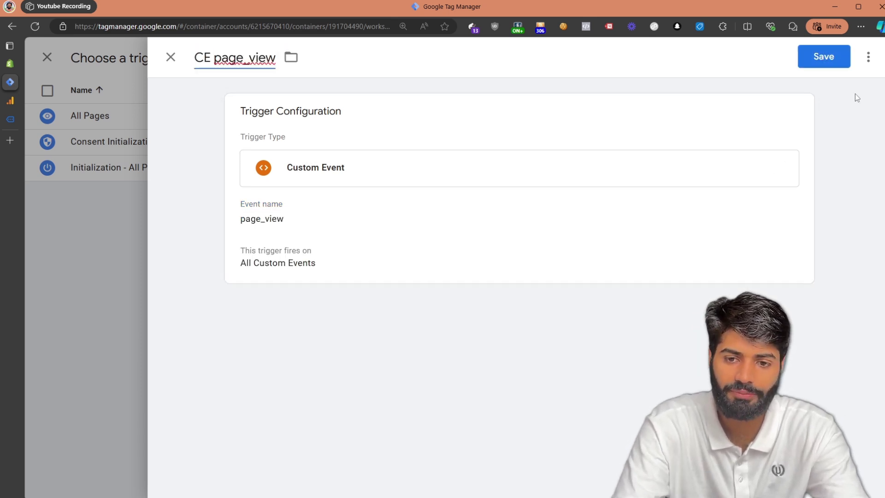
pyautogui.click(828, 57)
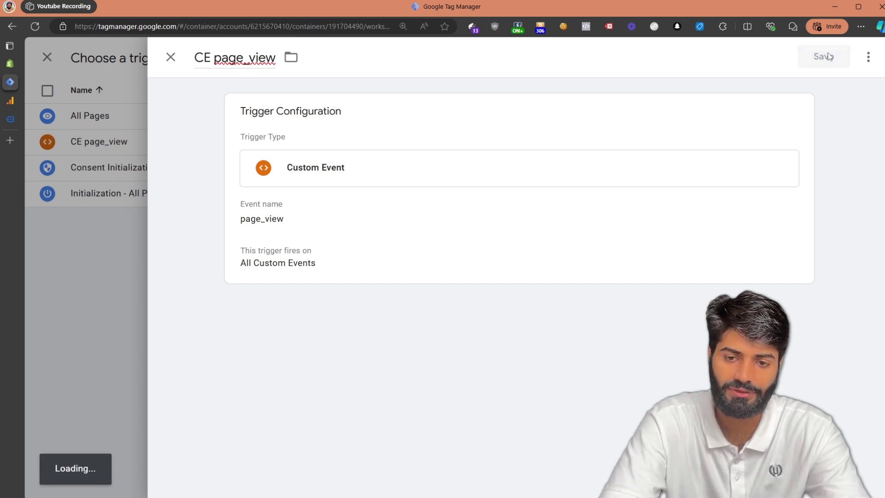
# - Set the new tag's type to Google Analytics > Google Tag
pyautogui.click(717, 168)
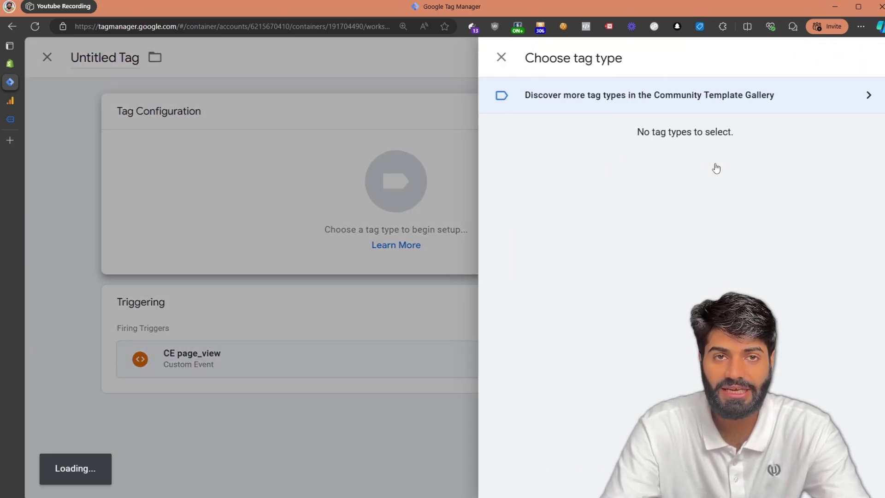
pyautogui.click(717, 168)
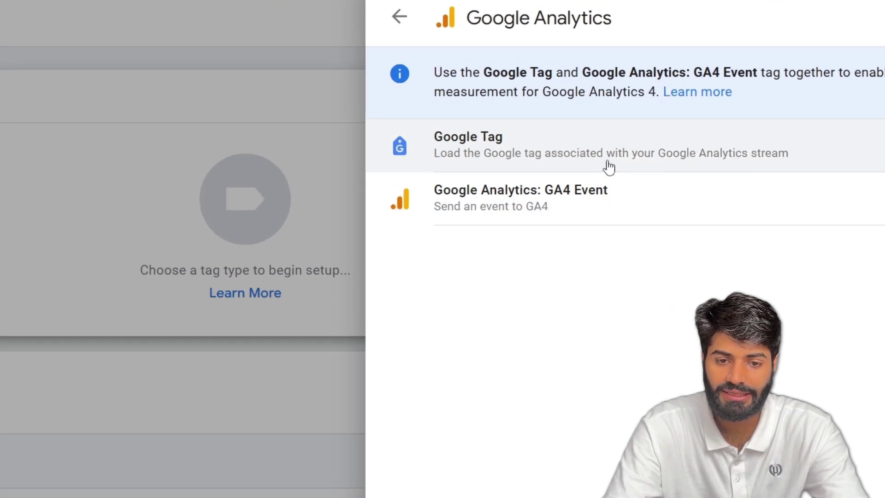
pyautogui.click(607, 160)
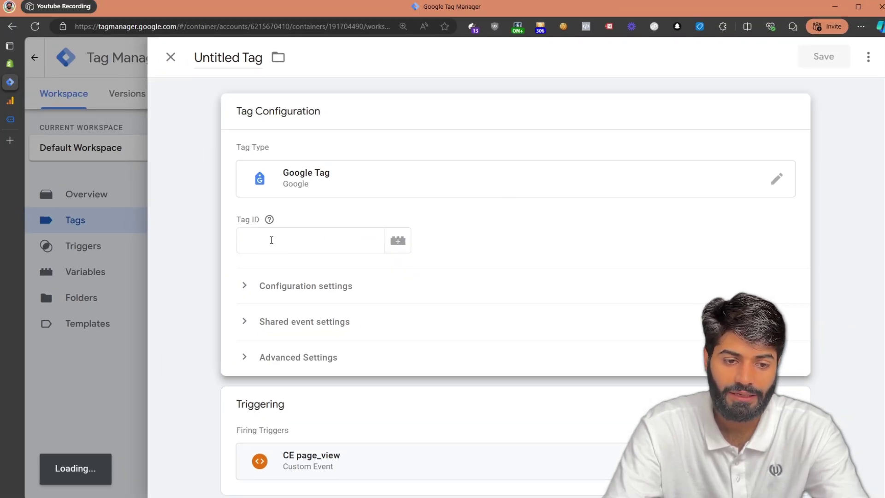
pyautogui.click(271, 240)
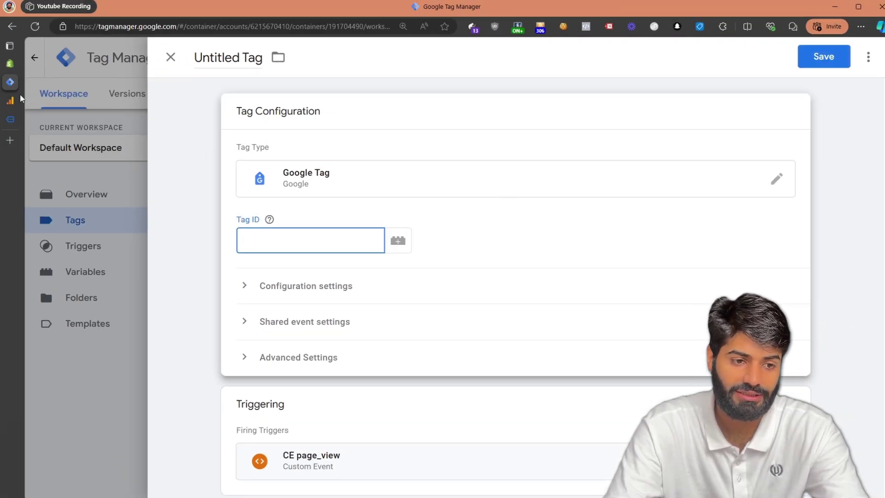
# - Look up the measurement ID in Google Analytics, then bring up the Tag ID variable list
pyautogui.click(9, 101)
pyautogui.click(378, 51)
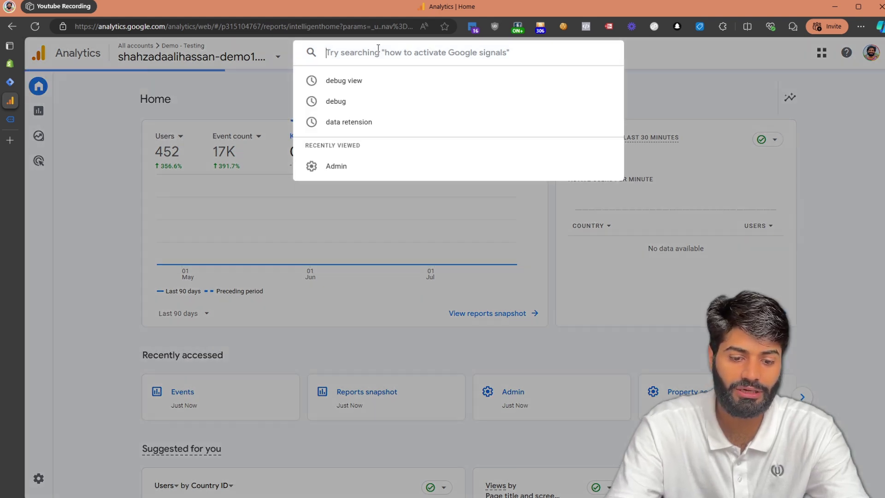
pyautogui.write('measumrent id')
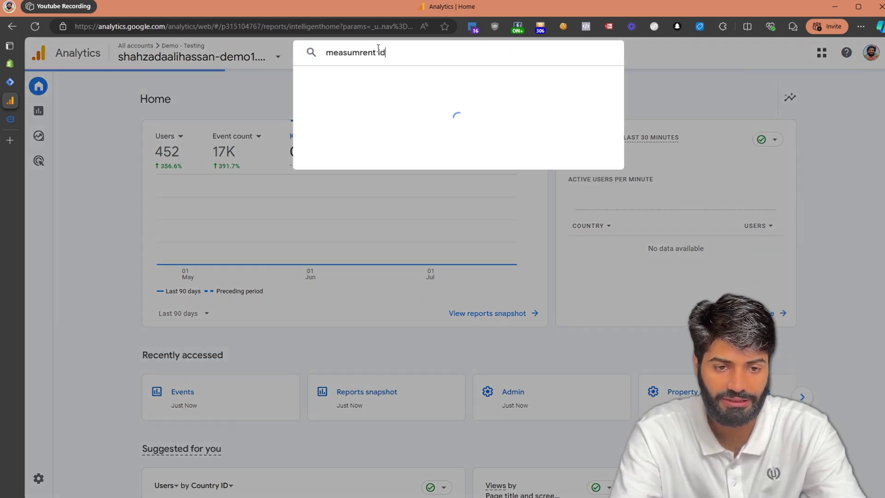
pyautogui.click(9, 82)
pyautogui.click(396, 243)
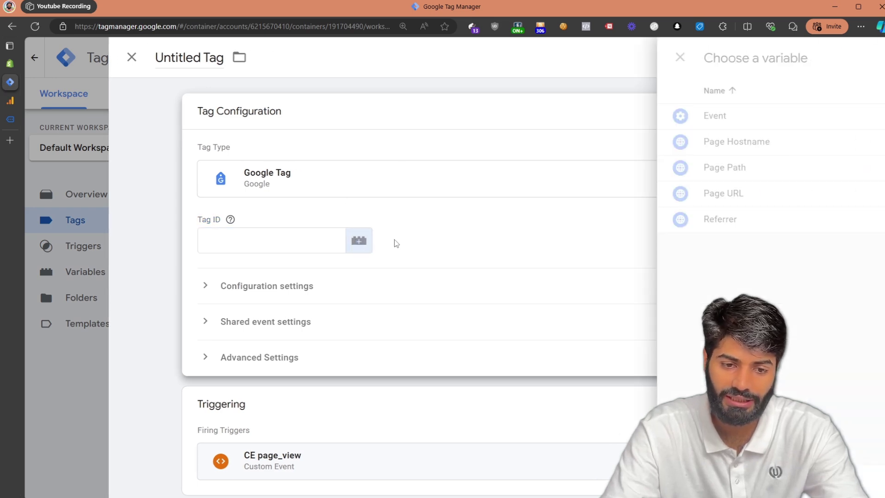
# - Create and save a Constant variable 'Ga4 Measurment ID Prod.' holding the pasted measurement ID
pyautogui.click(873, 58)
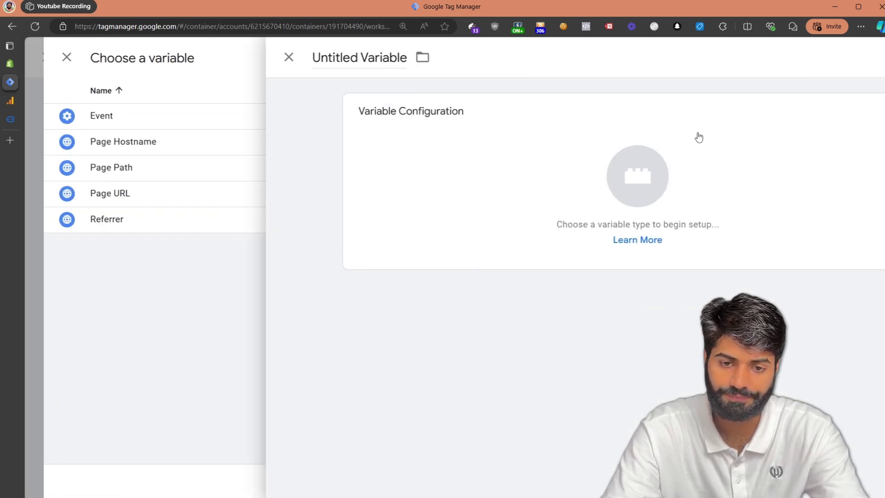
pyautogui.click(597, 170)
pyautogui.scroll(-8, 687, 369)
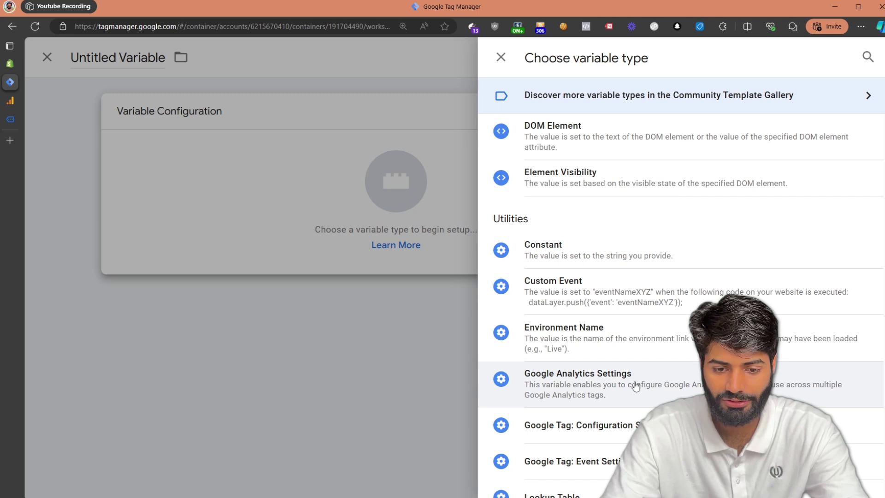
pyautogui.click(541, 206)
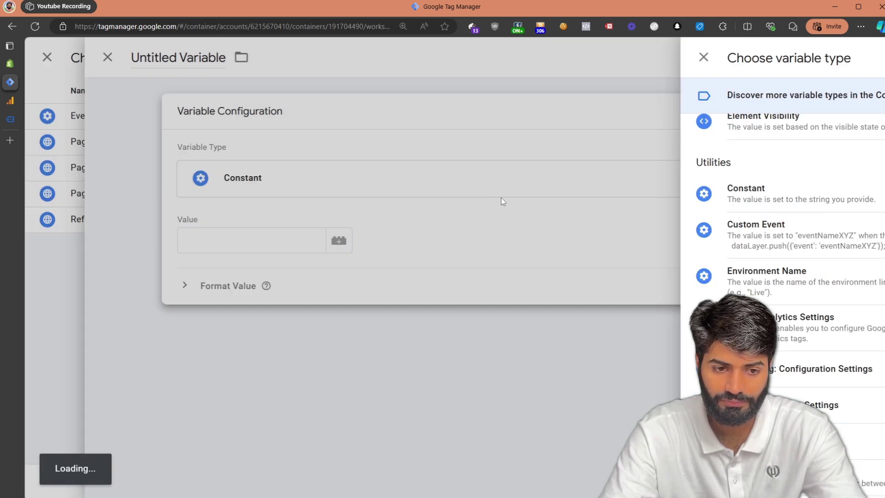
pyautogui.click(283, 246)
pyautogui.write('G-RV0BZ52NRL')
pyautogui.click(252, 62)
pyautogui.write('Ga4 M')
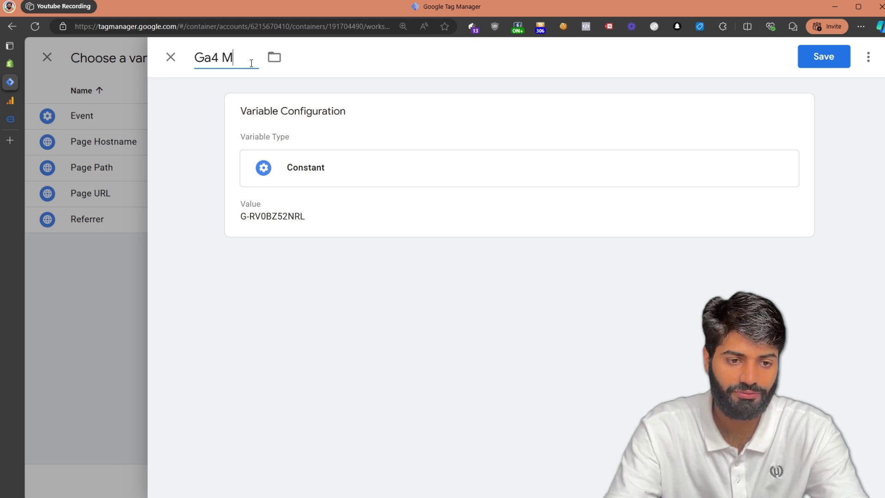
pyautogui.write('easurment ID')
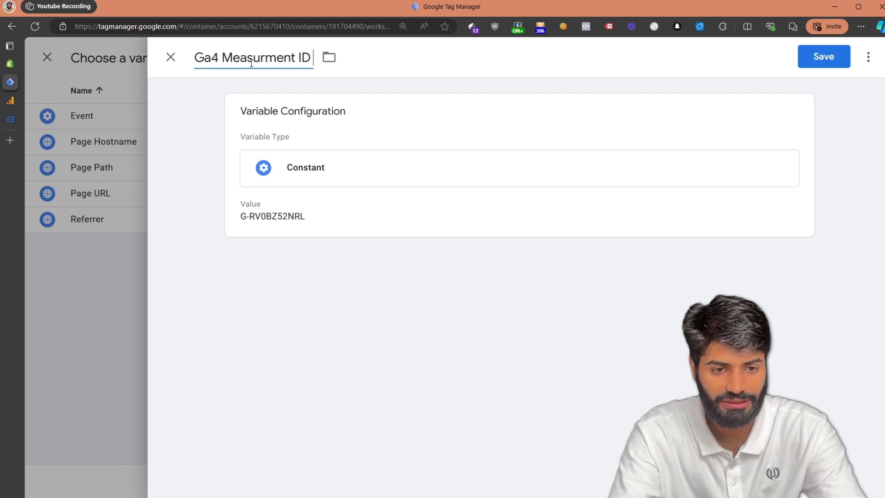
pyautogui.write(' Prod.')
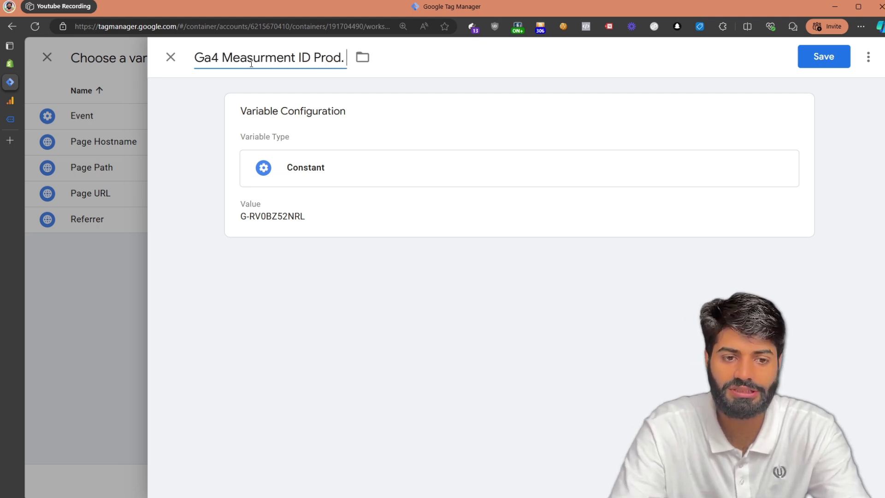
pyautogui.click(832, 57)
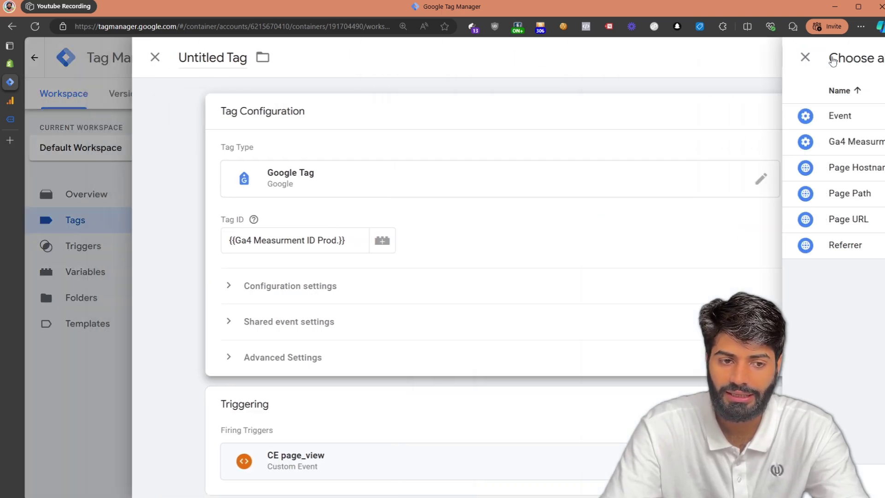
# - Save the Google Tag as 'Ga4 Configuration Tag', correcting the misspelled word
pyautogui.click(833, 59)
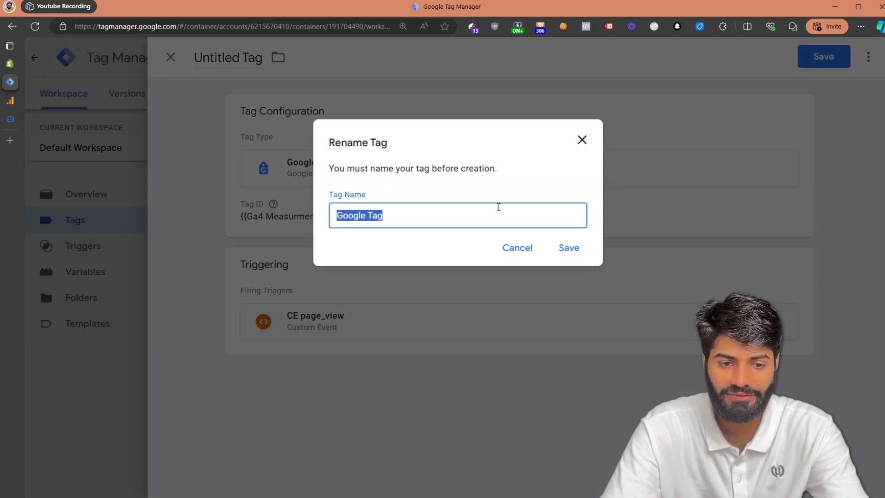
pyautogui.write('Ga4 Confgiuration Tag')
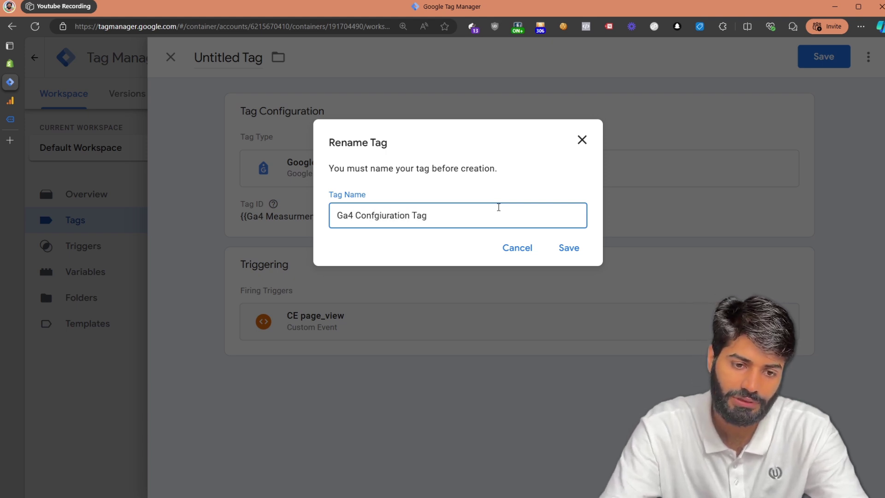
pyautogui.rightClick(359, 219)
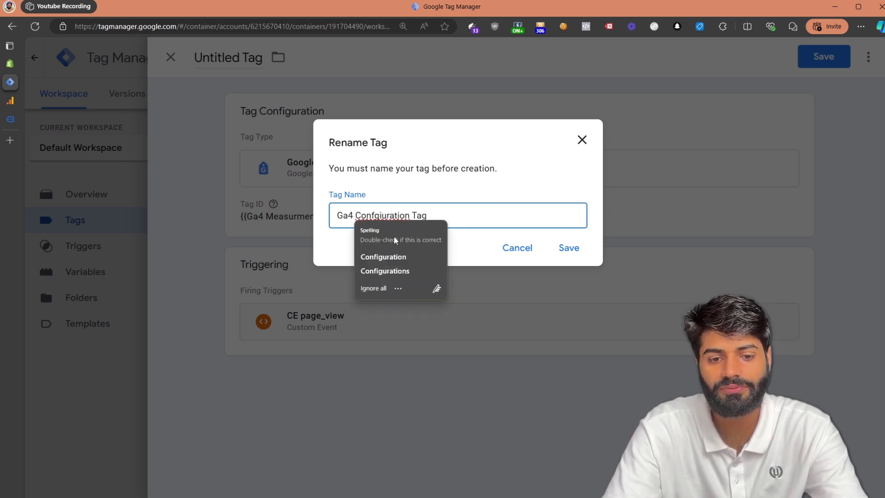
pyautogui.click(387, 255)
pyautogui.click(568, 249)
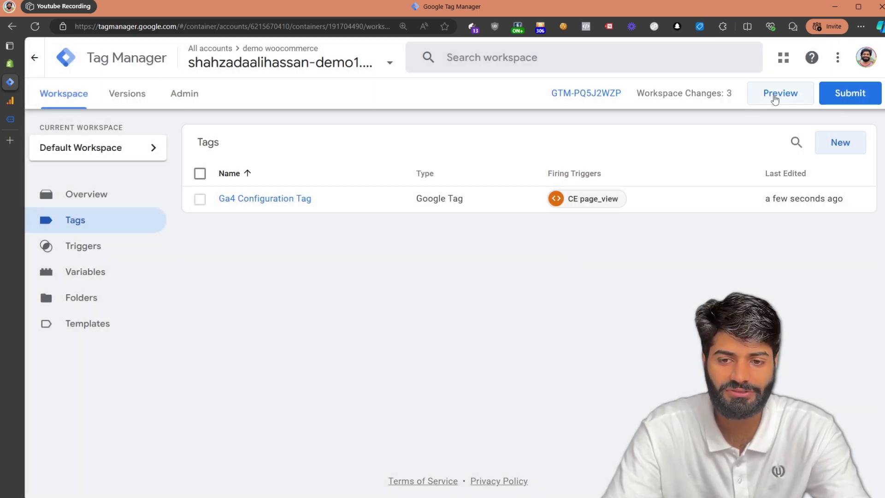
# - Submit and publish the version '[TrackingAcademy] Ga4 PageView Event', then return to the store tab
pyautogui.click(837, 93)
pyautogui.click(369, 199)
pyautogui.write('ITrackingAcademy] ')
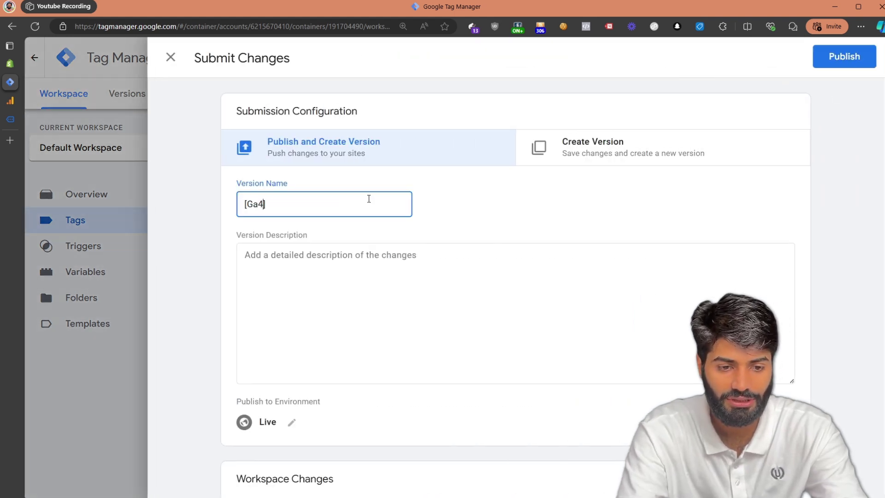
pyautogui.write('Ga4')
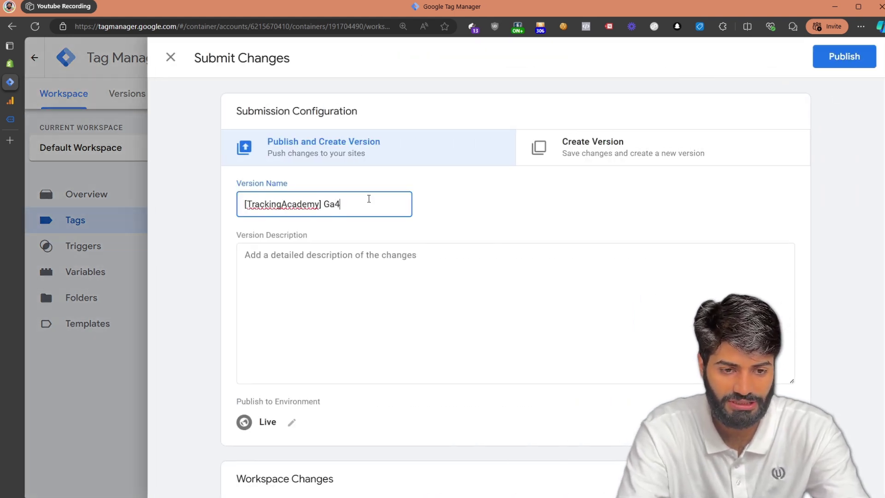
pyautogui.write(' PageView ')
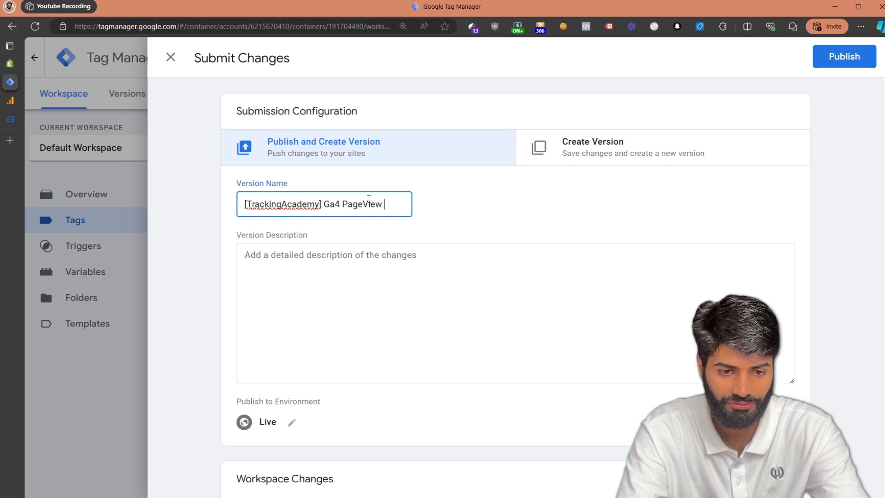
pyautogui.write('Event')
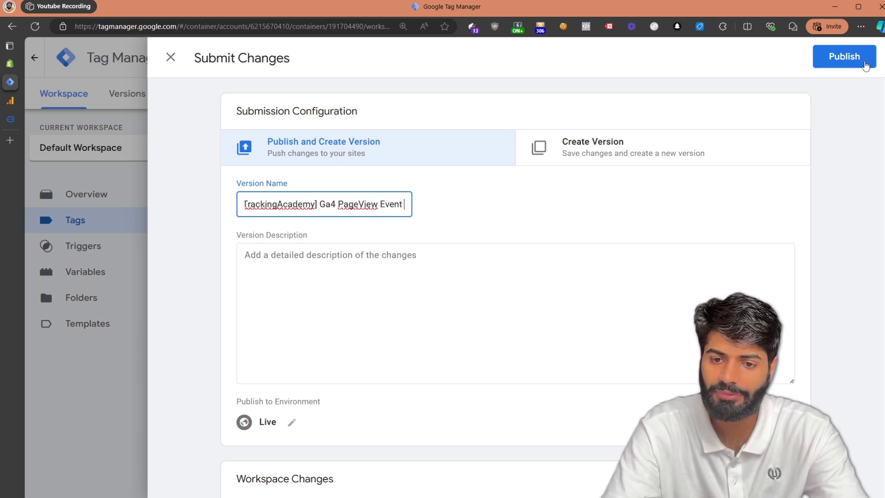
pyautogui.click(867, 65)
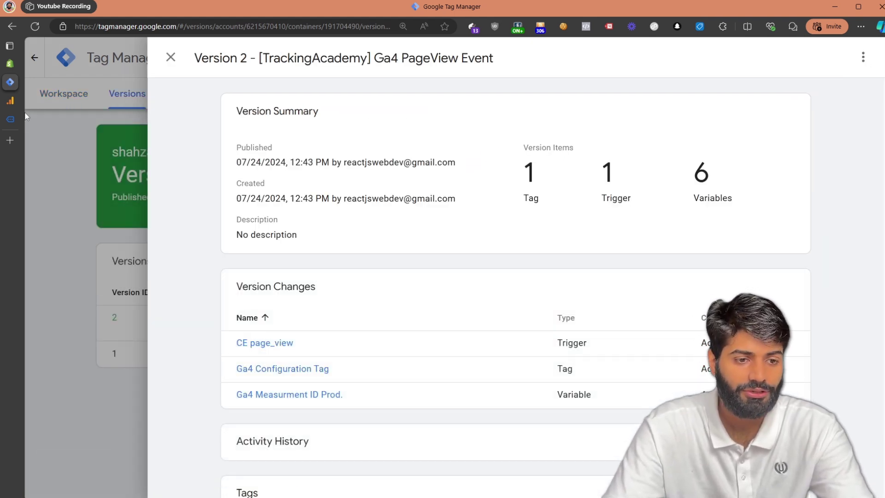
pyautogui.click(10, 119)
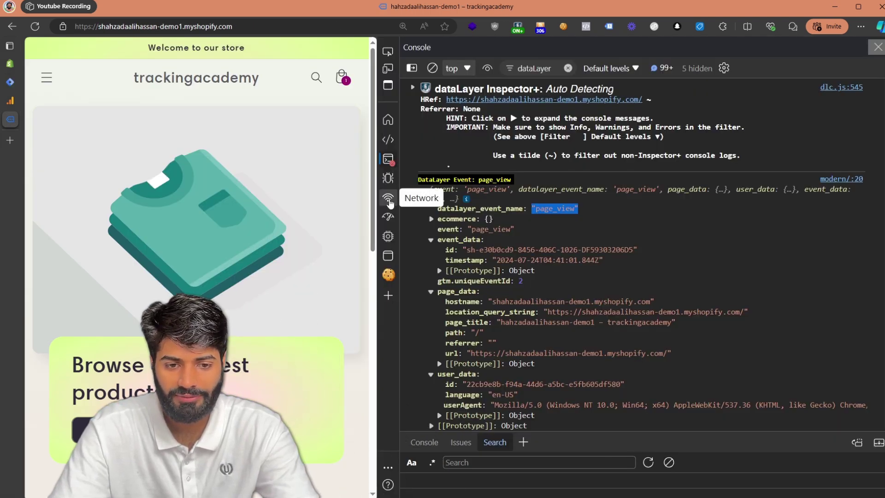
# - Filter Network requests to 'collect', reload the store, and review the Google Analytics hit in Tag Assistant
pyautogui.click(389, 199)
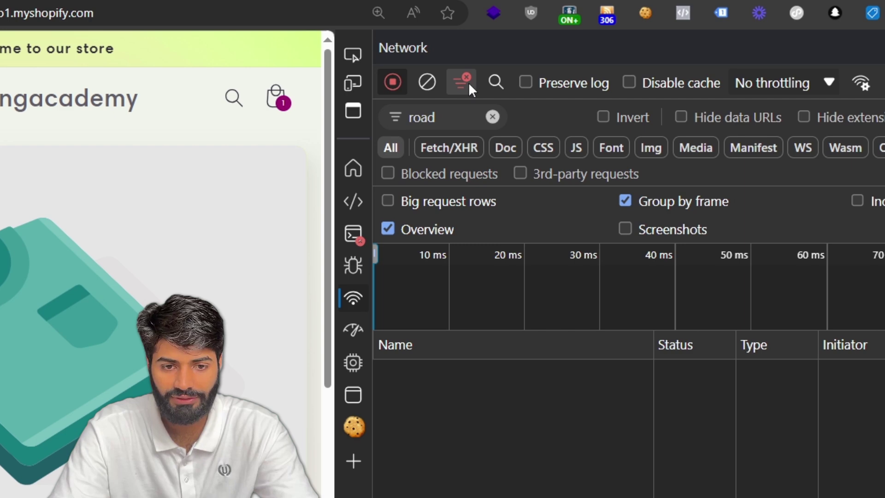
pyautogui.doubleClick(456, 116)
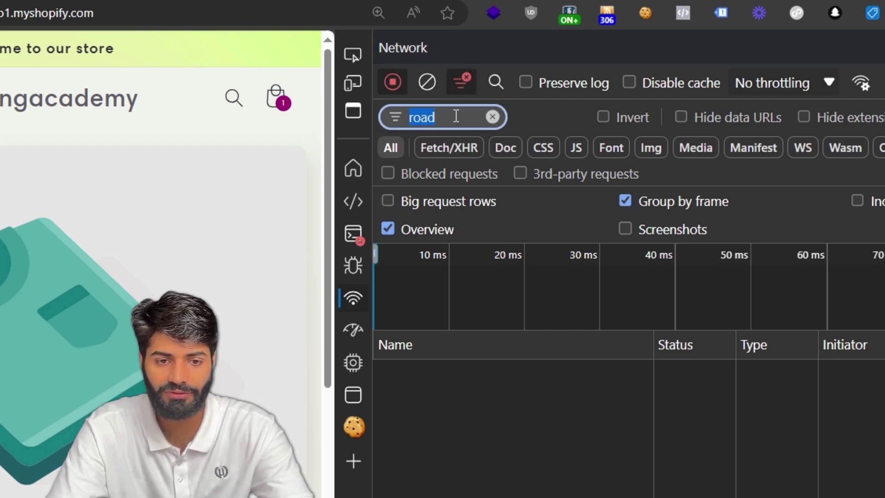
pyautogui.write('collect')
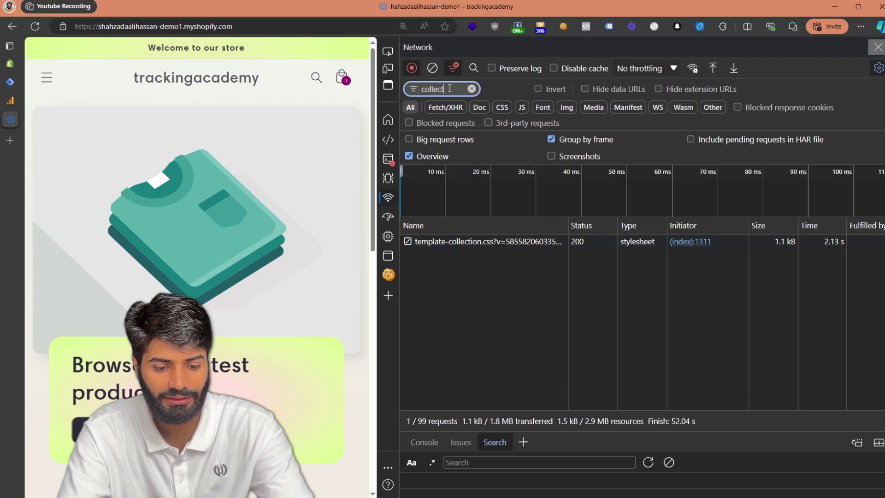
pyautogui.press('F5')
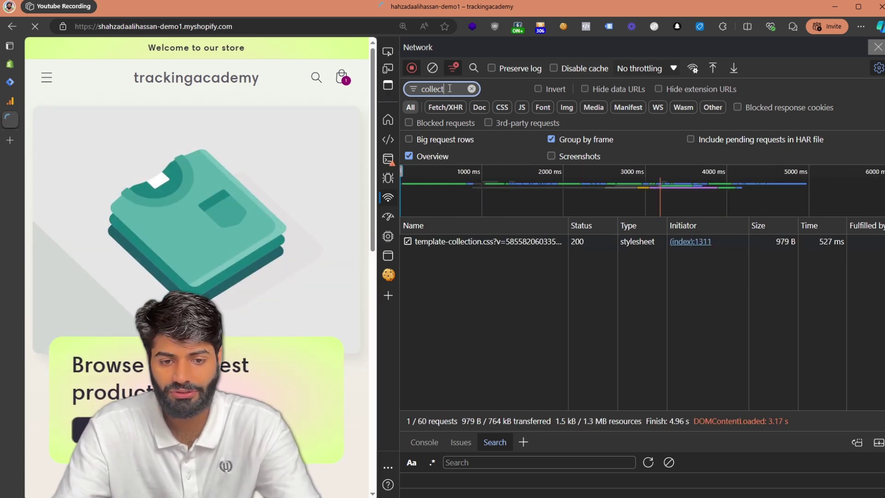
pyautogui.click(609, 27)
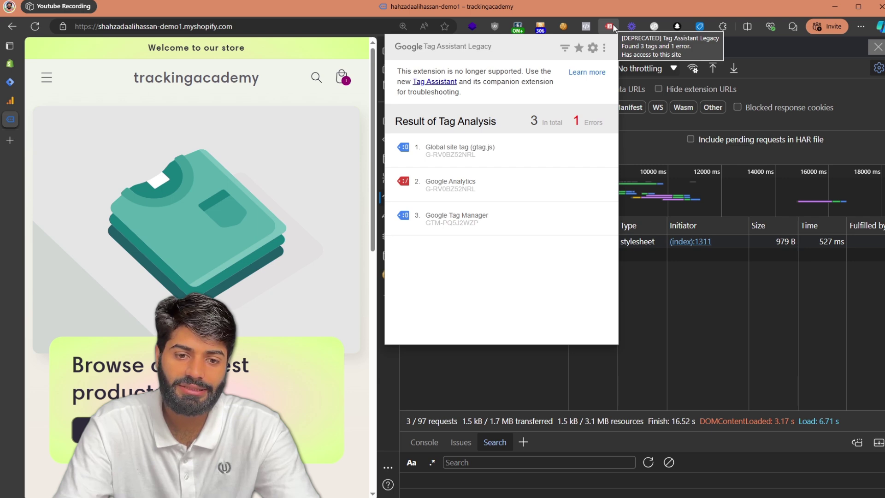
pyautogui.click(476, 197)
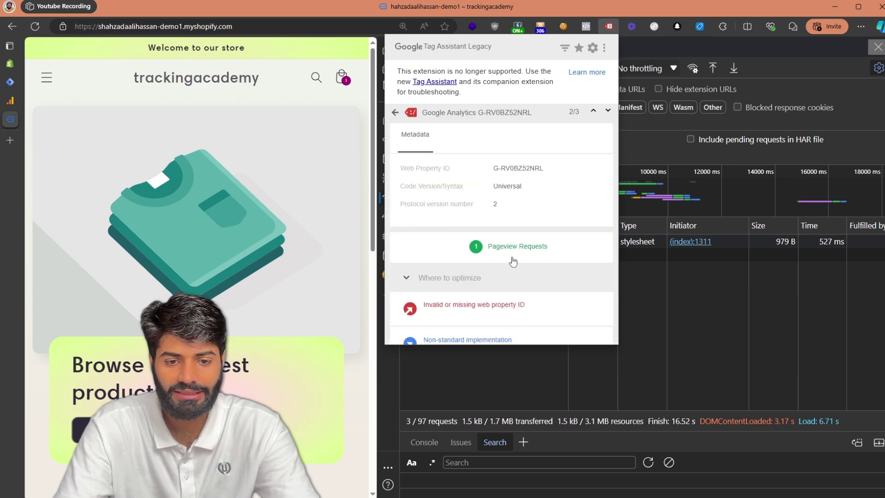
pyautogui.click(534, 359)
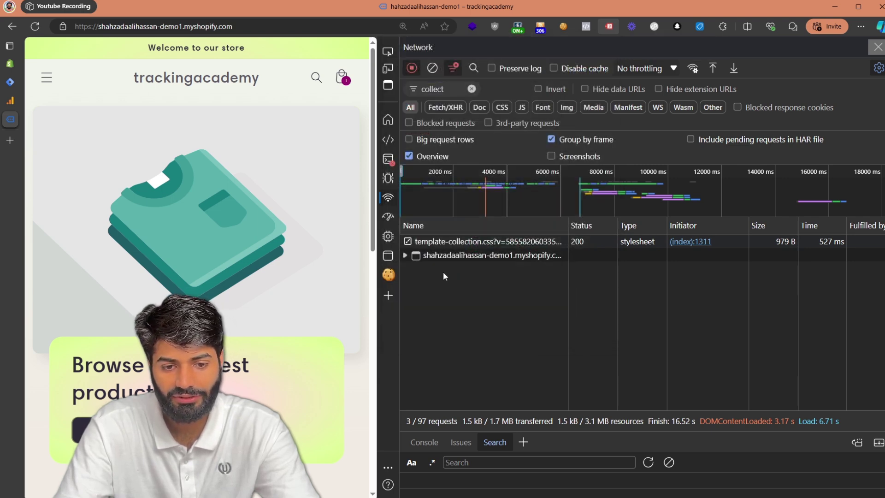
# - Confirm the first collect request's payload has en=page_view and the tid measurement ID, then show Analytics Home
pyautogui.click(405, 256)
pyautogui.click(450, 271)
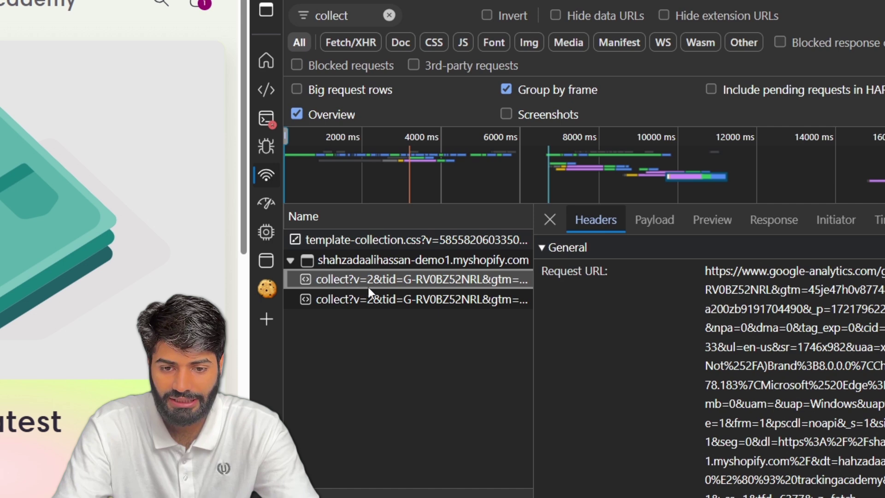
pyautogui.scroll(-5, 757, 327)
pyautogui.scroll(3, 757, 326)
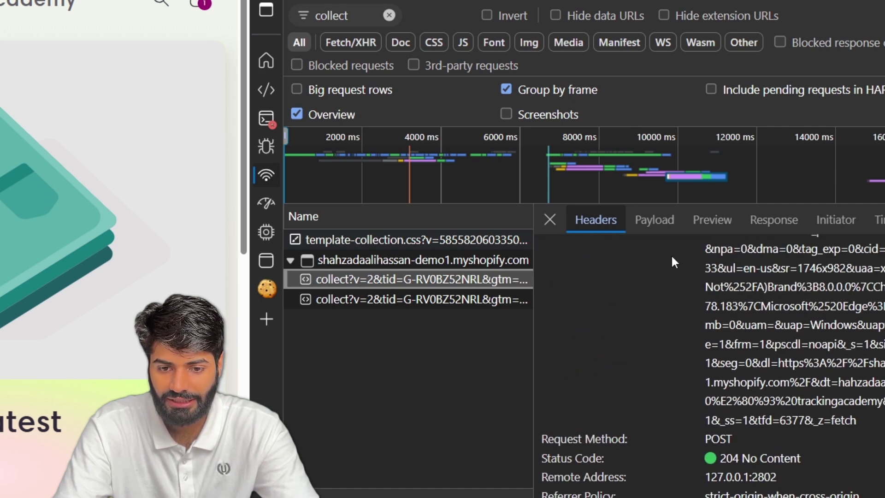
pyautogui.click(664, 226)
pyautogui.scroll(-5, 678, 340)
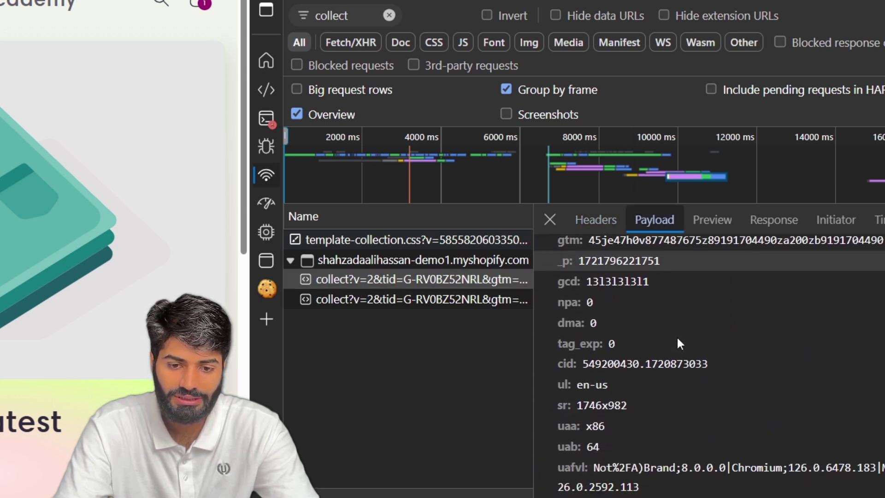
pyautogui.scroll(-5, 677, 336)
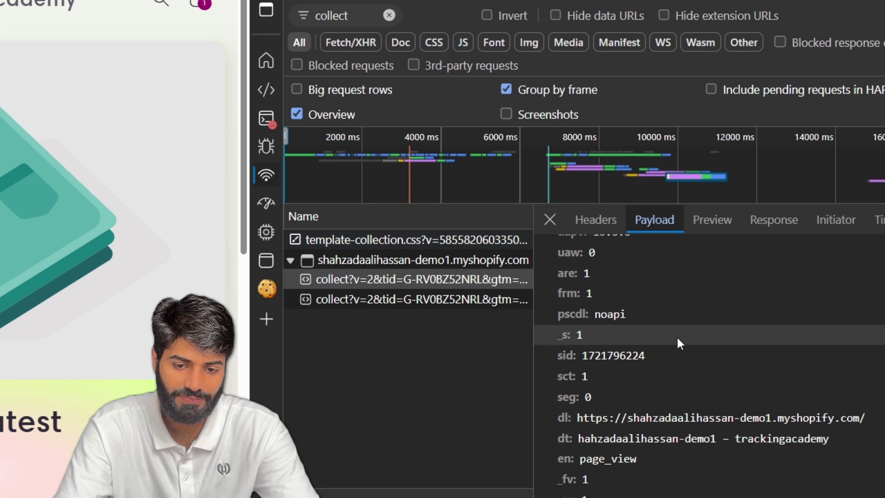
pyautogui.doubleClick(619, 419)
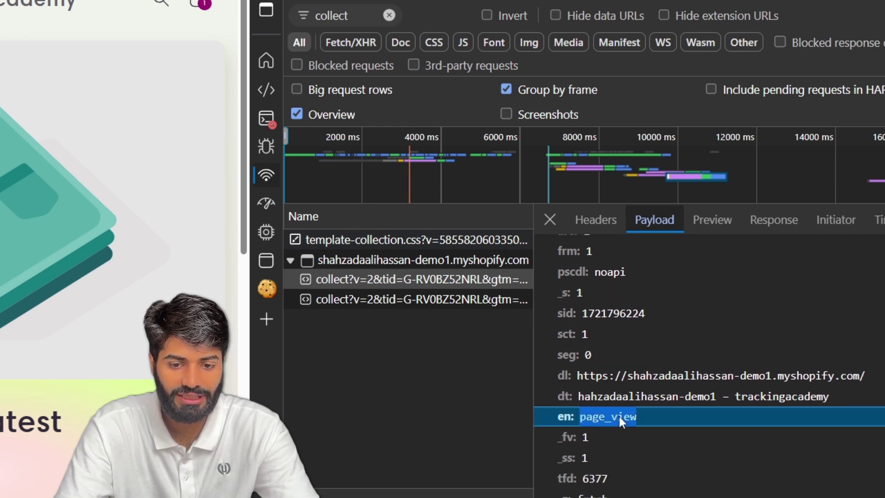
pyautogui.scroll(10, 704, 369)
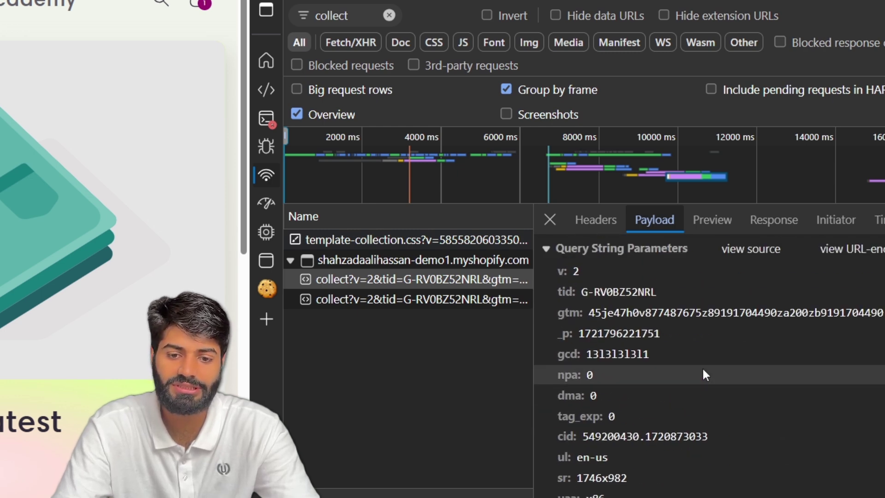
pyautogui.moveTo(657, 292); pyautogui.dragTo(552, 292)
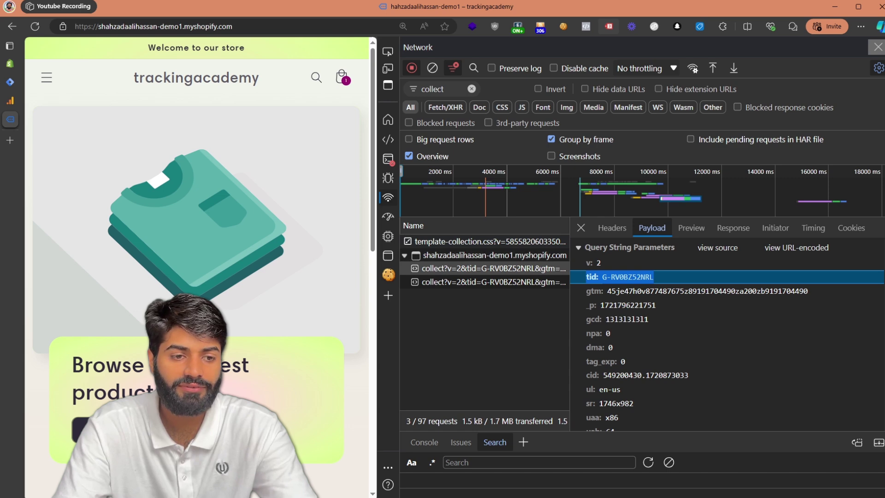
pyautogui.click(10, 110)
pyautogui.click(120, 186)
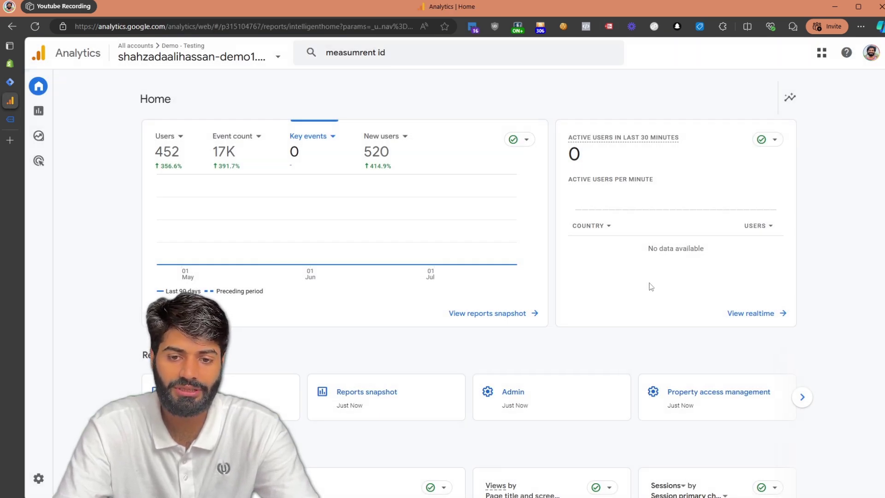
# - Review the page_view event count in the Realtime overview, then return to the store tab
pyautogui.click(755, 327)
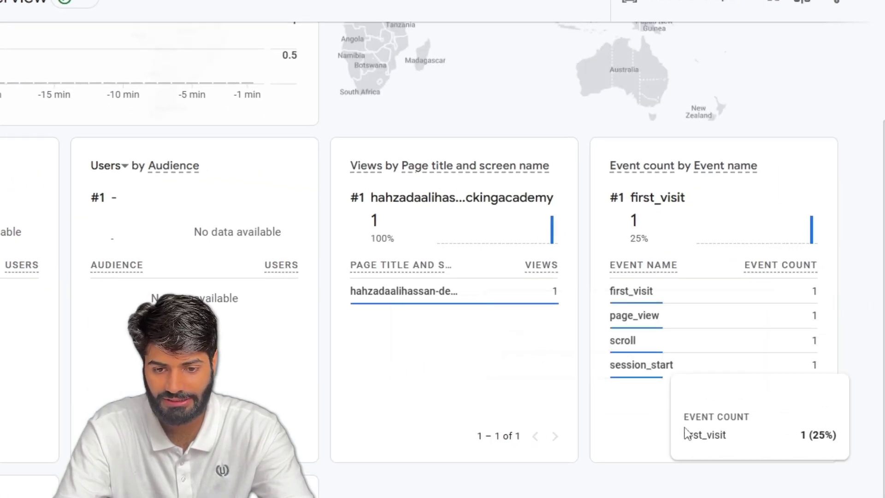
pyautogui.click(14, 120)
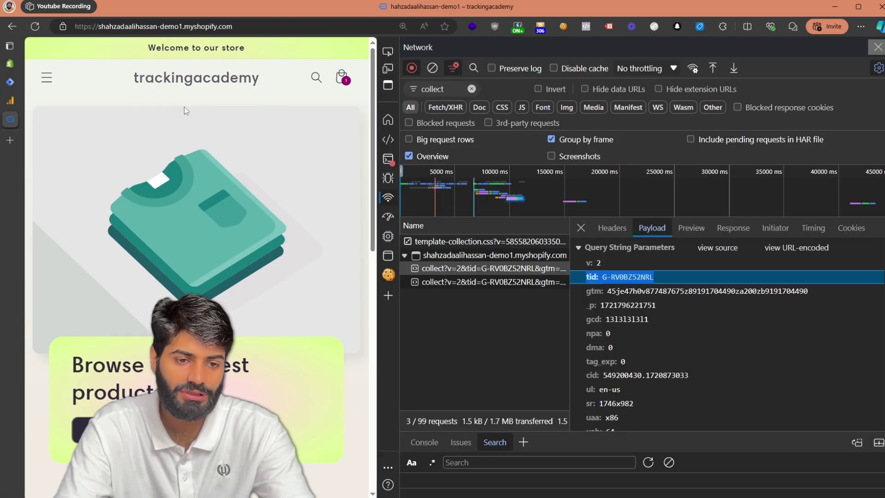
# - Load the Catalog page and check its collect request sends page_view for 'Products – trackingacademy', then open Product 002
pyautogui.click(48, 79)
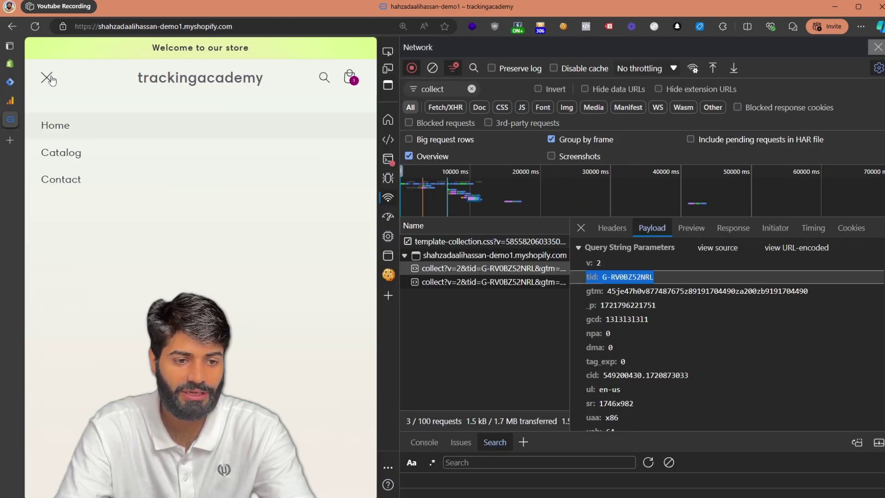
pyautogui.click(84, 161)
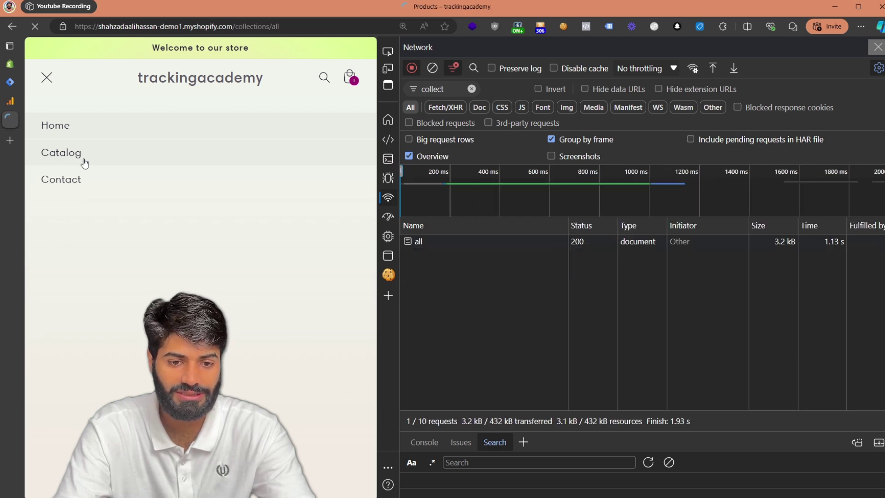
pyautogui.scroll(-6, 142, 304)
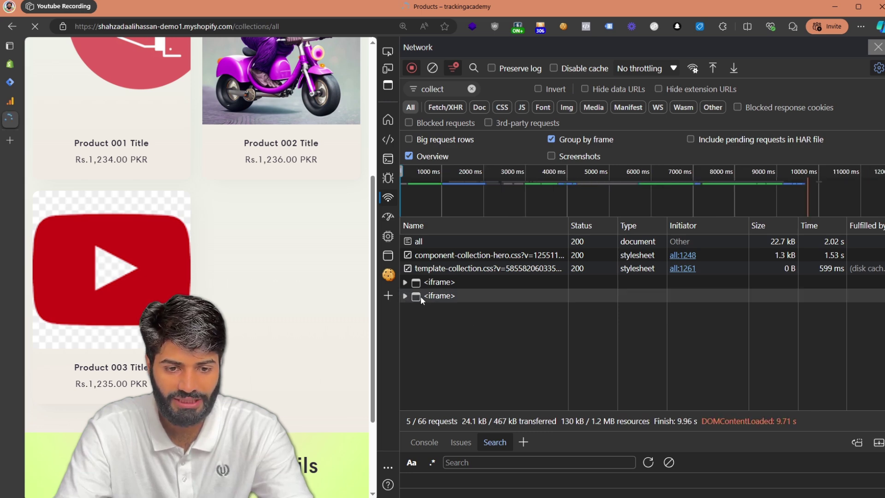
pyautogui.click(406, 282)
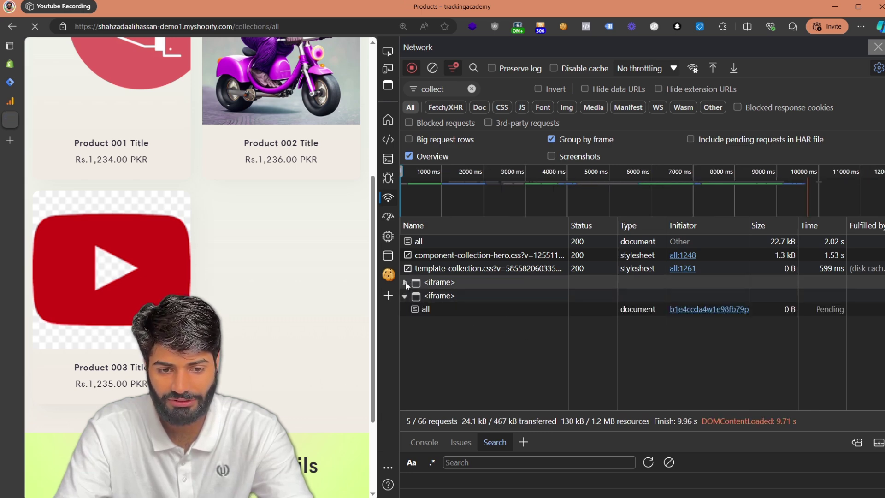
pyautogui.click(405, 309)
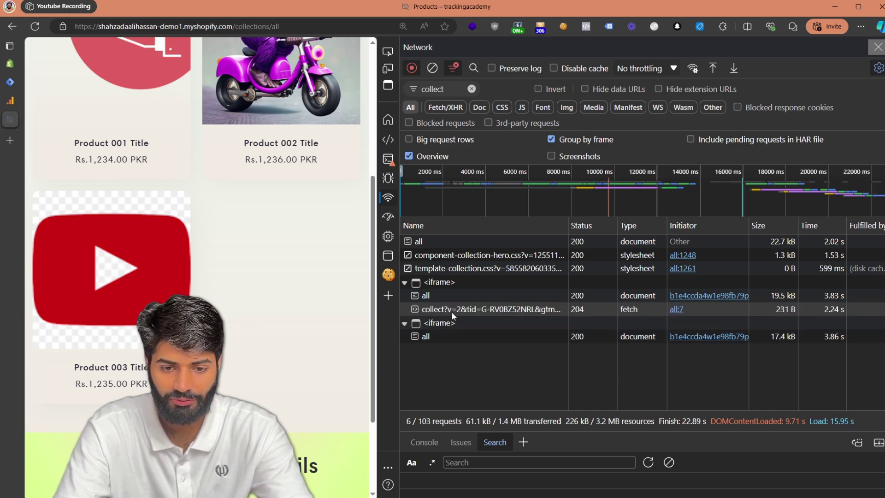
pyautogui.click(452, 310)
pyautogui.scroll(-5, 646, 336)
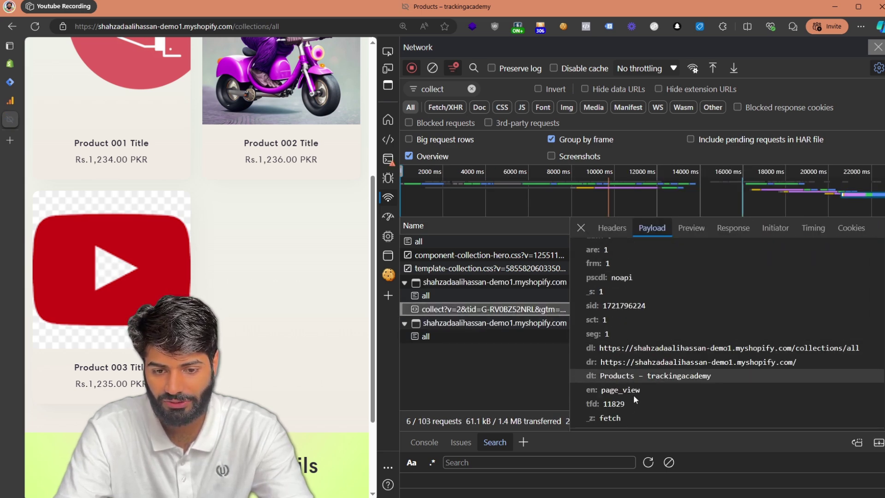
pyautogui.click(305, 119)
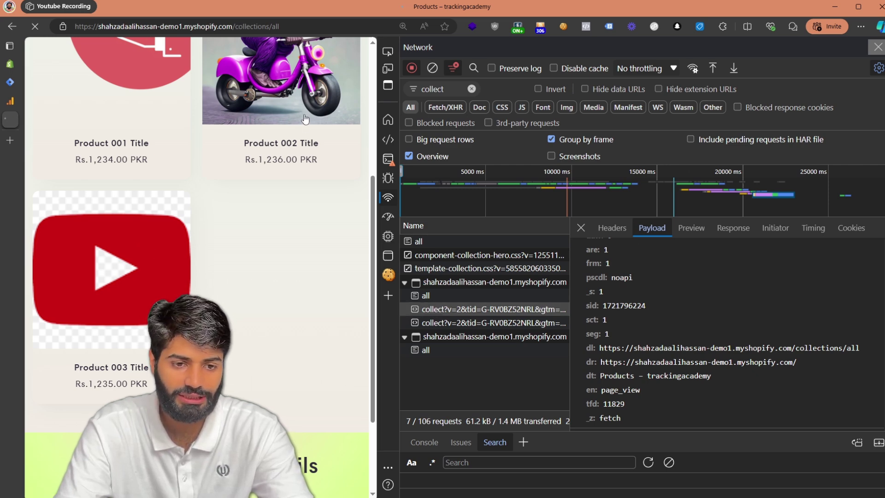
# - Check Realtime shows 2 page_views including 'Products – trackingacademy', then go back to the store
pyautogui.click(10, 103)
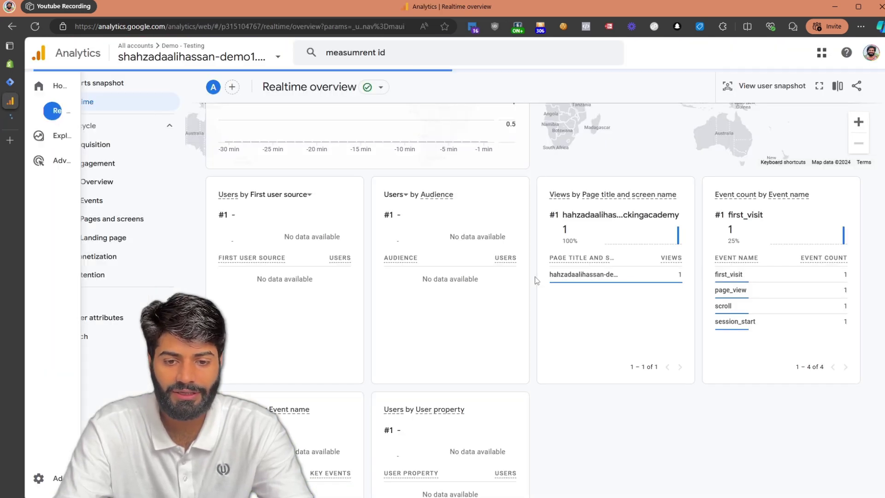
pyautogui.scroll(1, 534, 320)
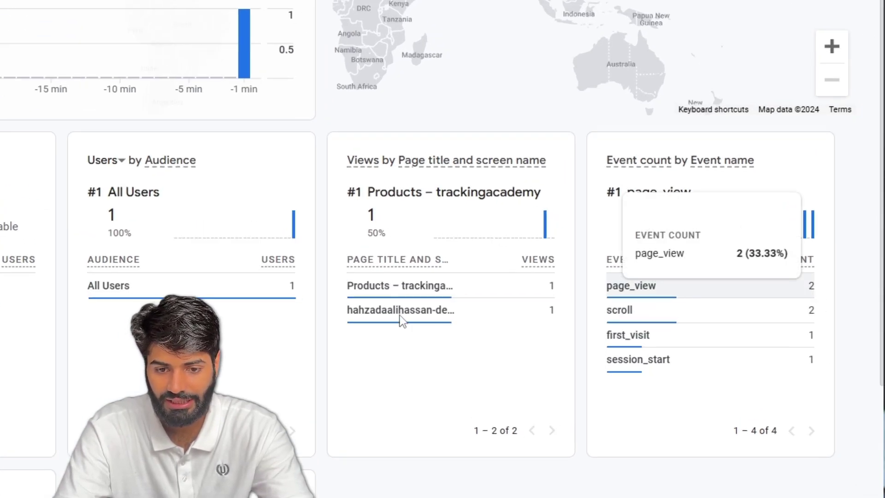
pyautogui.moveTo(395, 290)
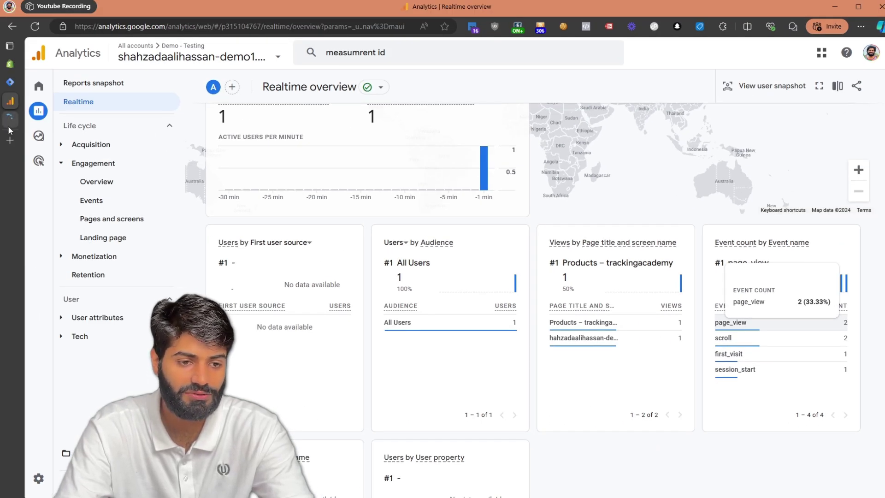
pyautogui.click(9, 125)
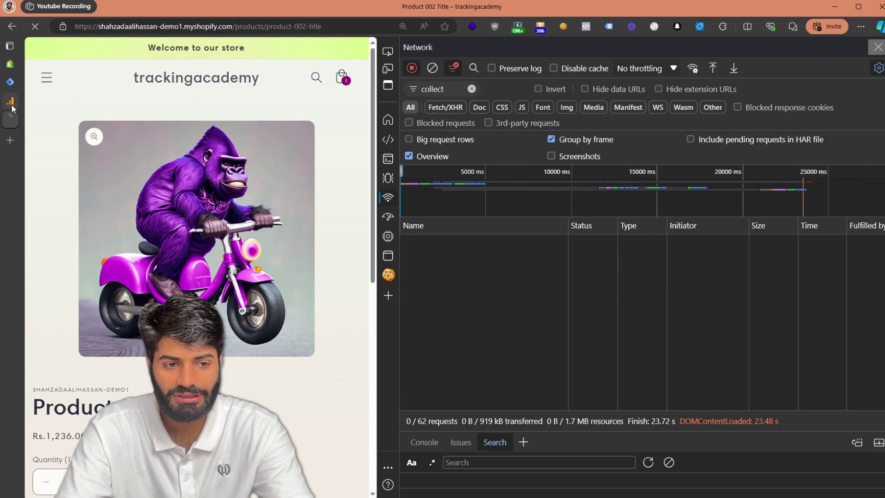
# - Confirm Realtime counts 3 page_views and the payload sends page_view titled 'Product 002 Title – trackingacademy'
pyautogui.moveTo(12, 105)
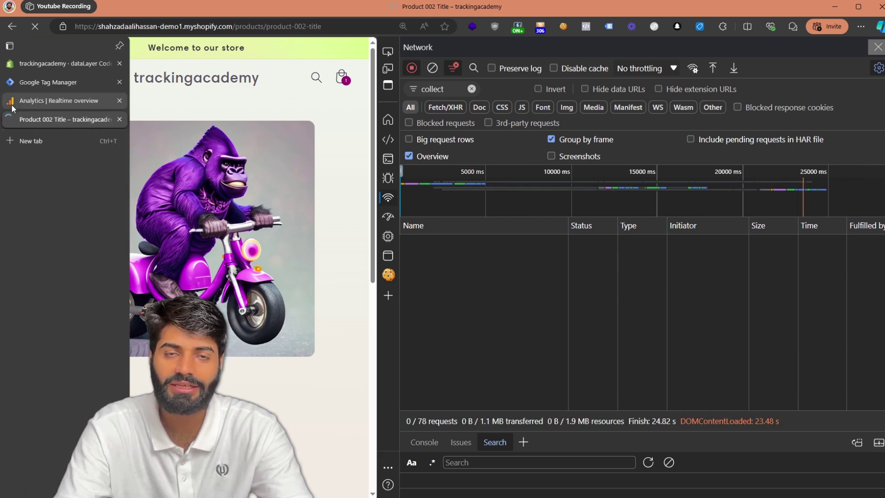
pyautogui.click(12, 104)
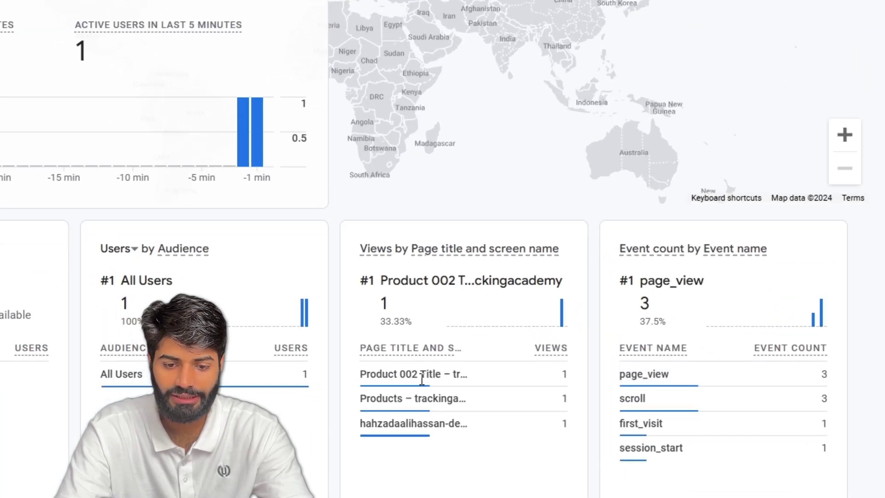
pyautogui.moveTo(420, 379)
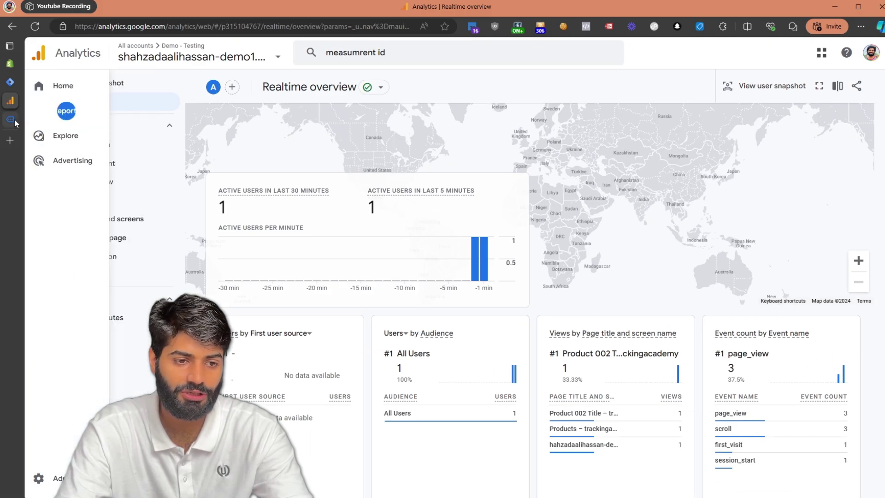
pyautogui.click(10, 119)
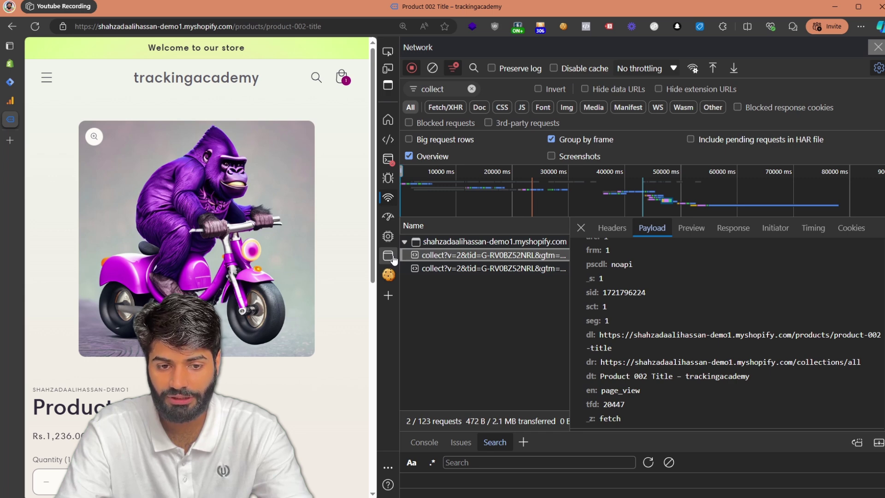
pyautogui.doubleClick(631, 391)
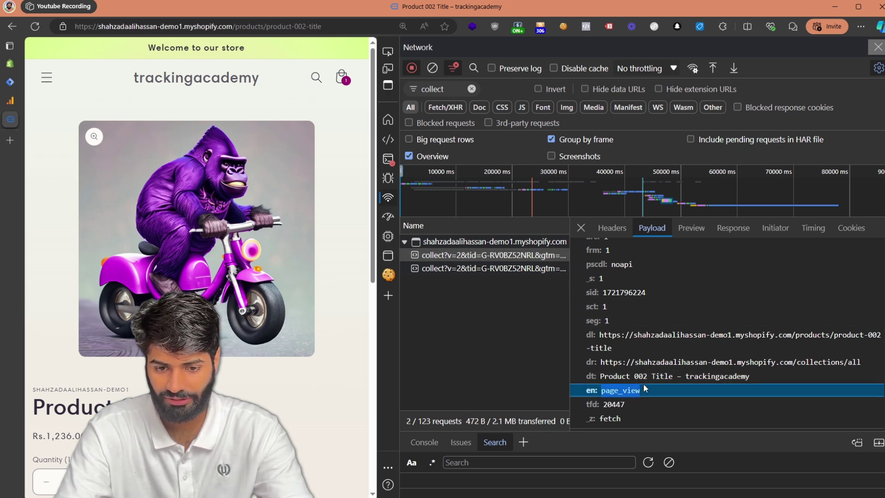
pyautogui.moveTo(601, 377); pyautogui.dragTo(751, 374)
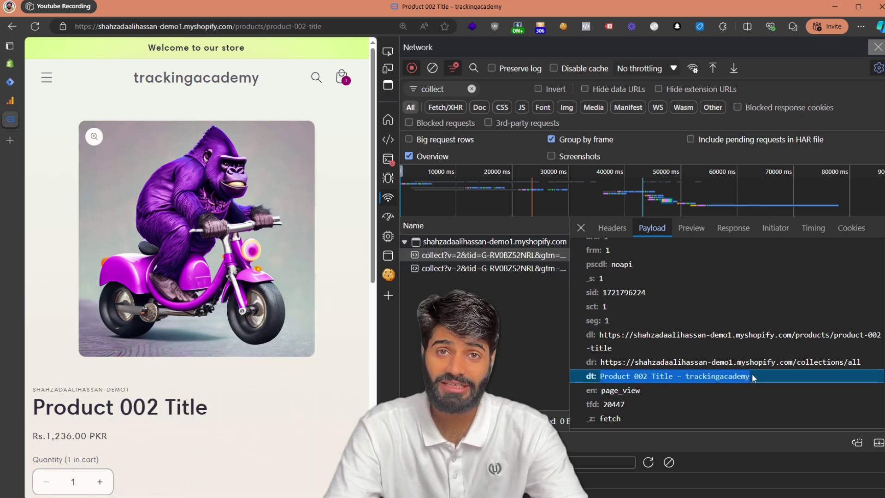